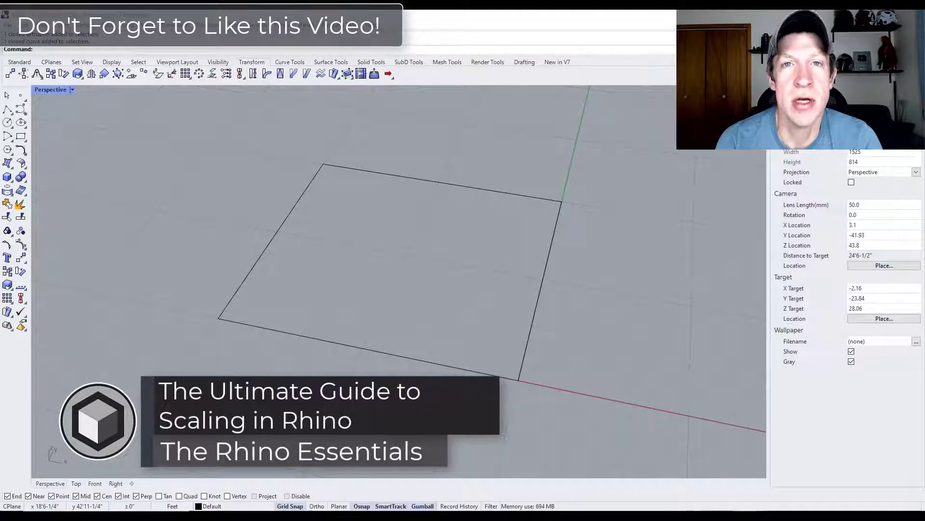
Scale the square curve to about half size from its near-left corner, using the opposite end of its front edge as first reference.
click(268, 292)
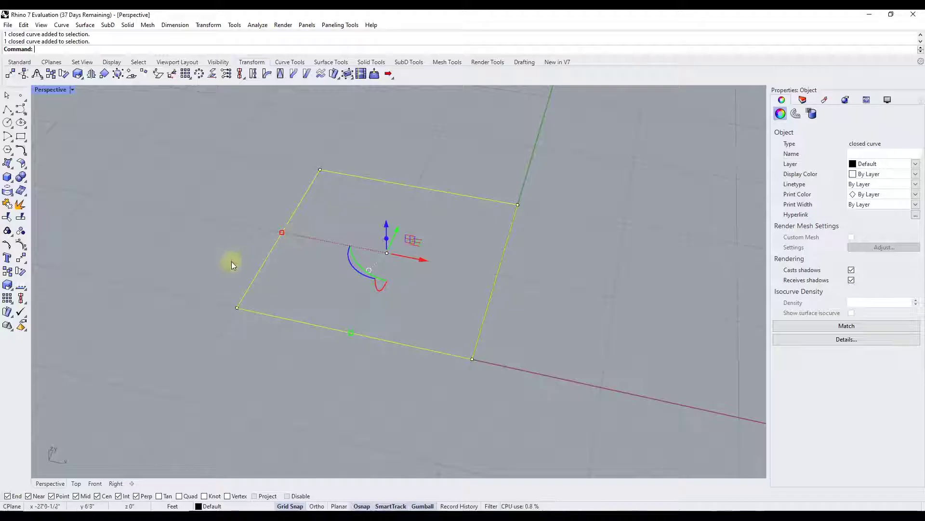
click(207, 262)
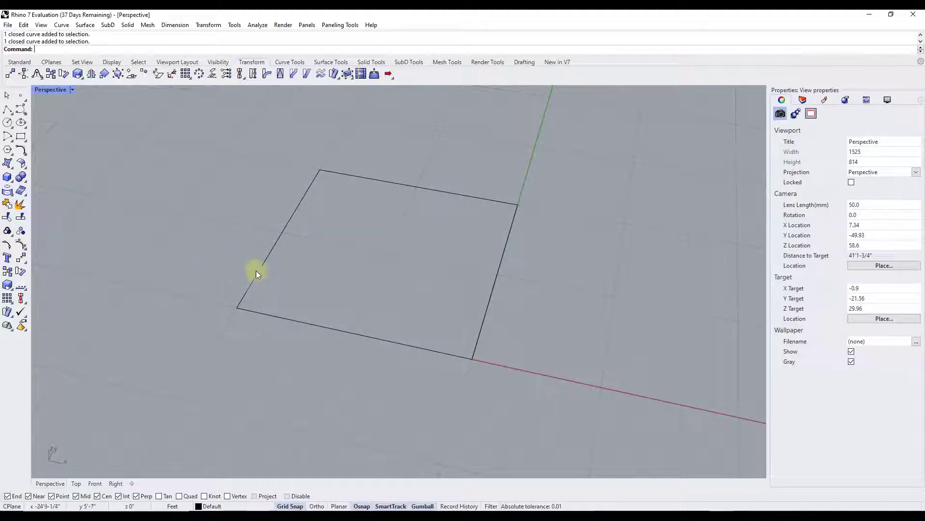
right_drag(463, 253, 380, 236)
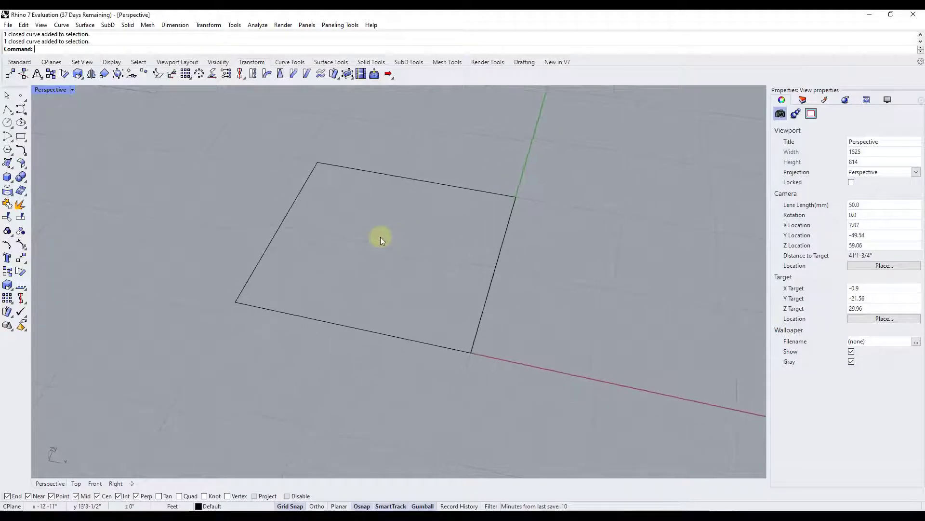
click(384, 174)
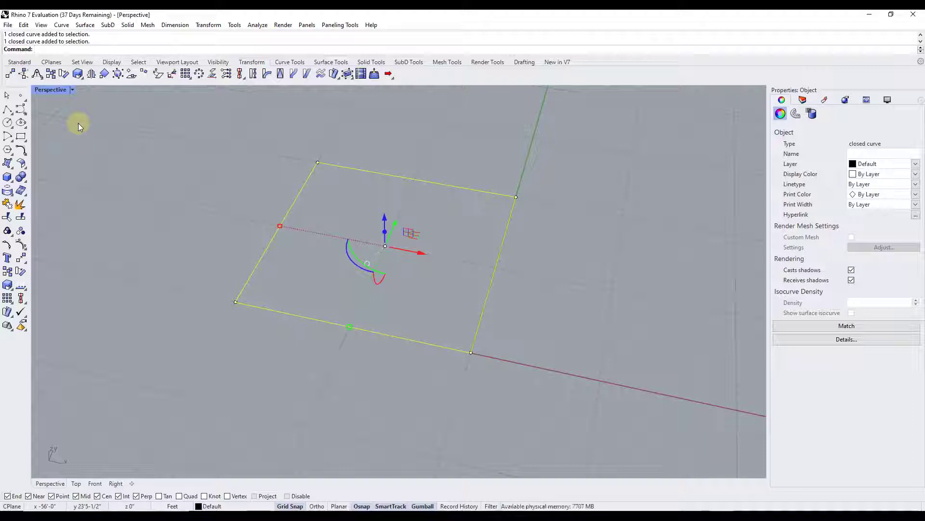
text(Scale)
key(Return)
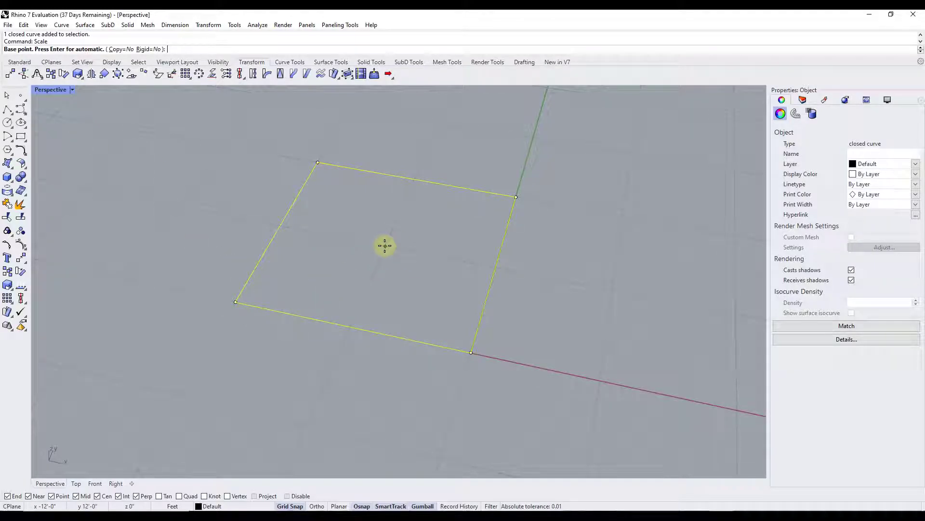
click(236, 302)
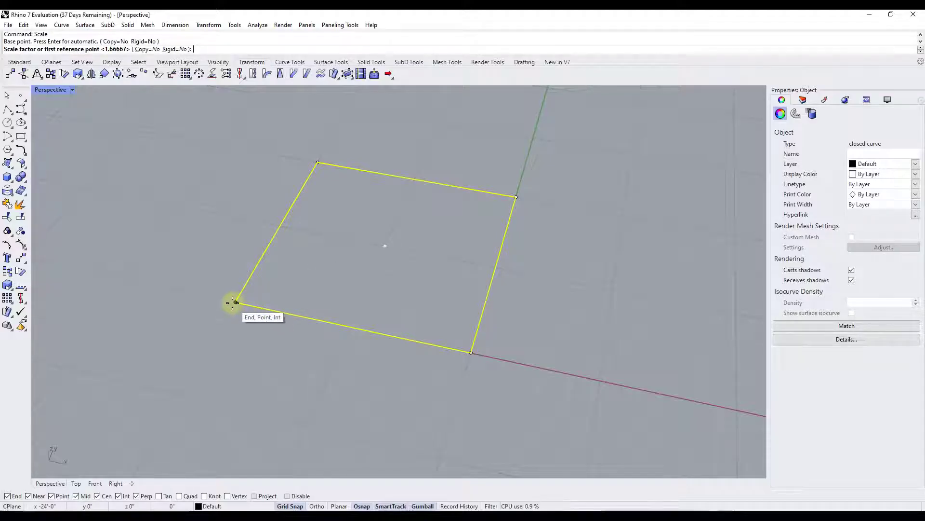
click(473, 353)
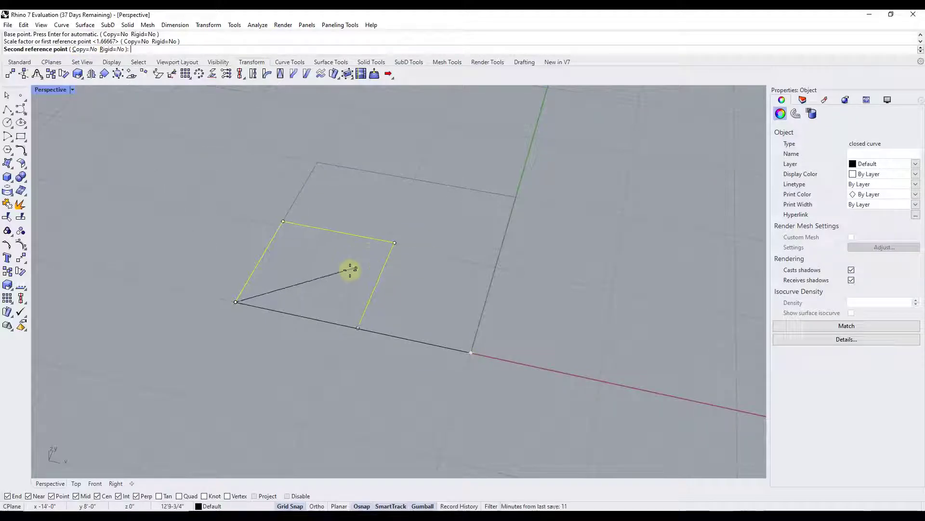
click(348, 327)
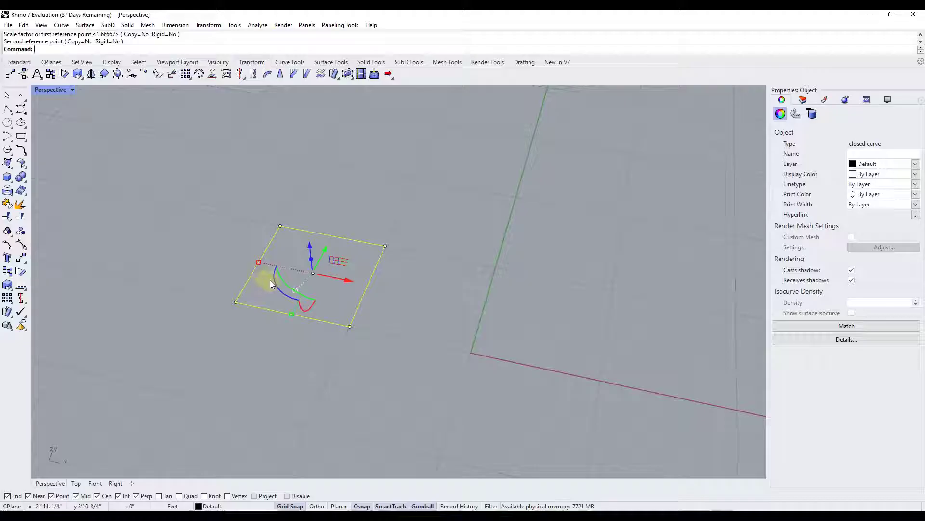
Scale the box on the red axis uniformly by 0.5 from its front-left bottom corner, using the front bottom edge as reference.
scroll(334, 261, down, 3)
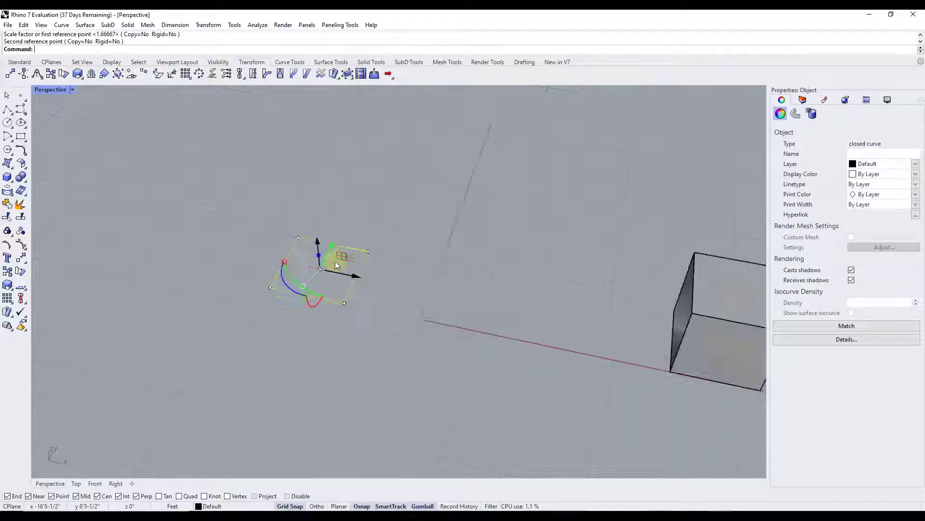
scroll(586, 287, up, 3)
right_drag(530, 318, 455, 271)
click(455, 271)
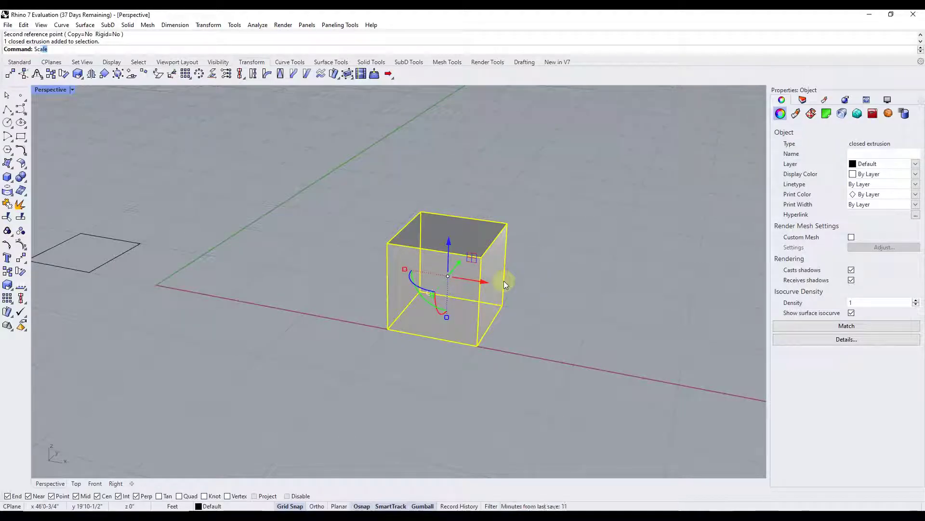
key(Return)
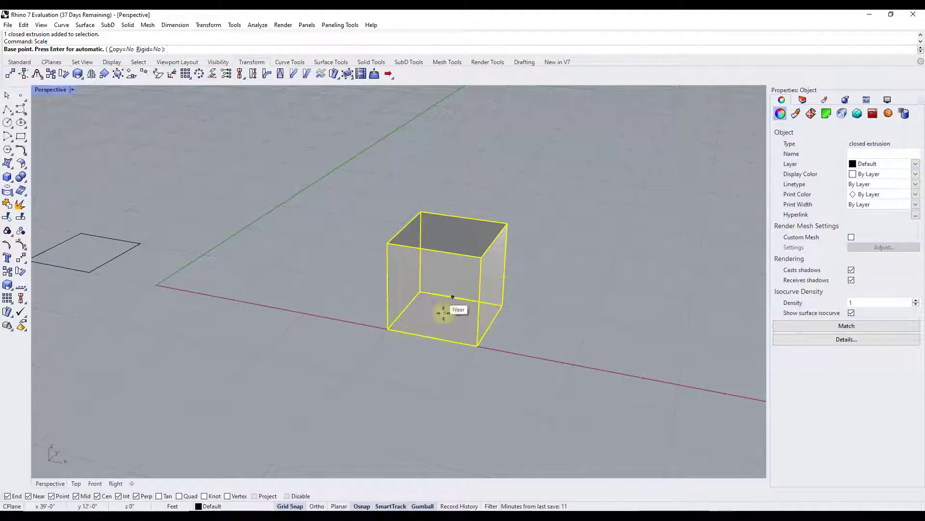
click(388, 329)
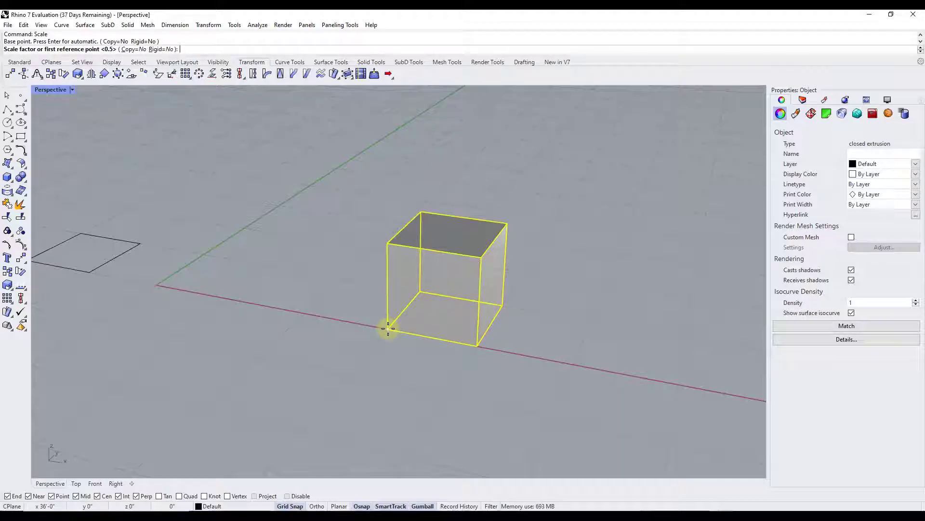
click(476, 346)
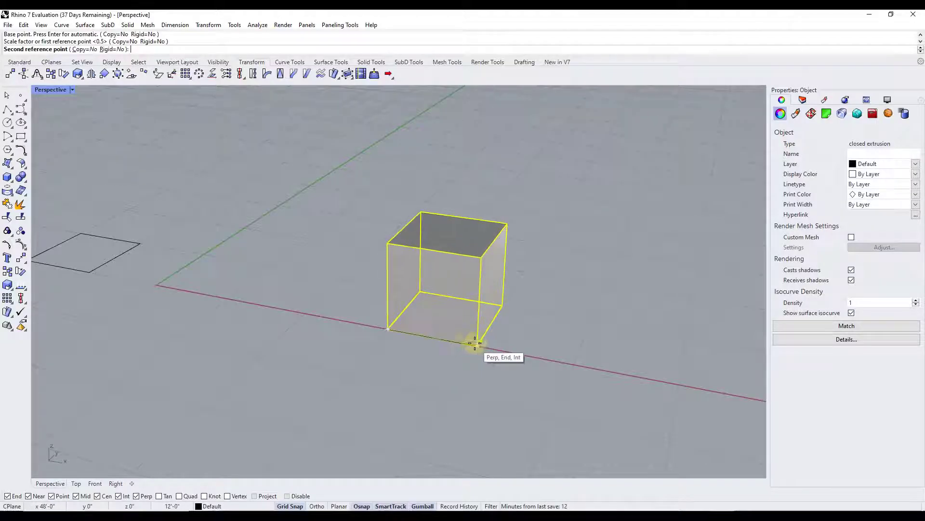
click(434, 338)
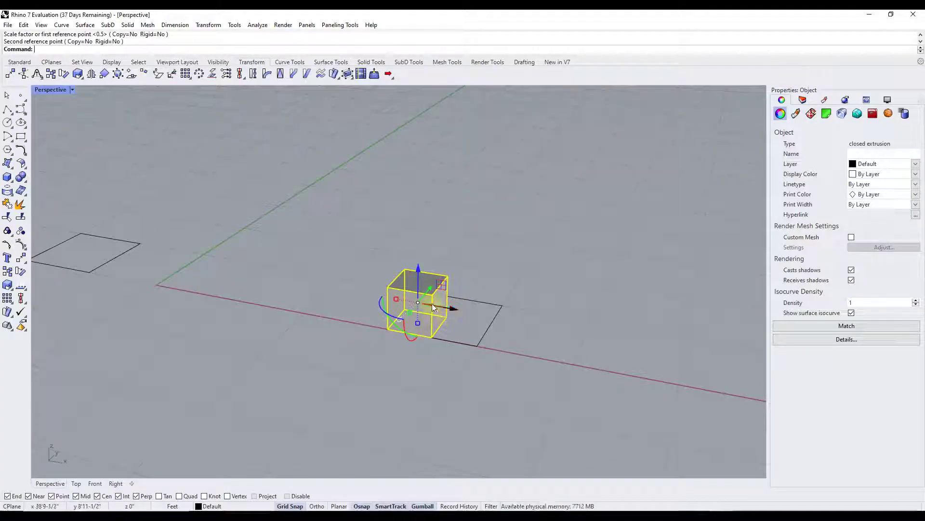
Move the unscaled large box along X and Y to open space in front of the small cube.
scroll(433, 303, down, 5)
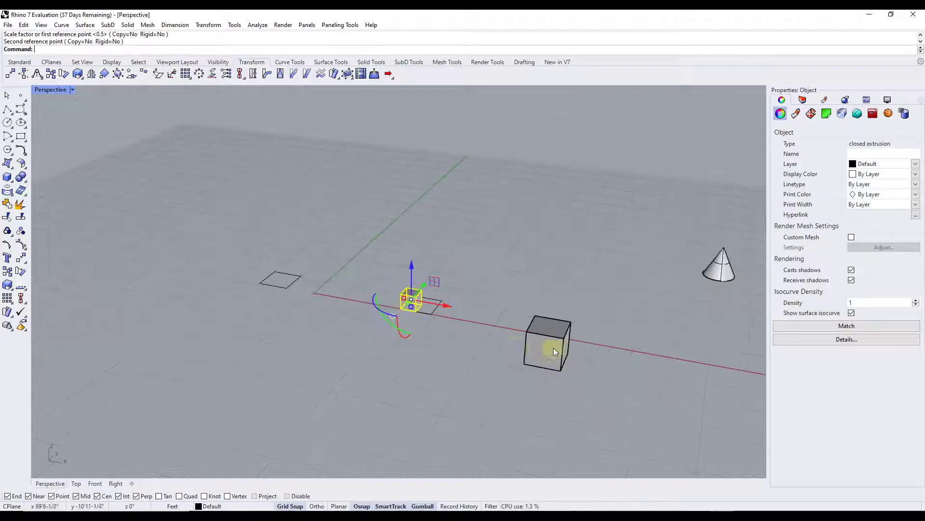
click(543, 345)
drag(580, 348, 423, 341)
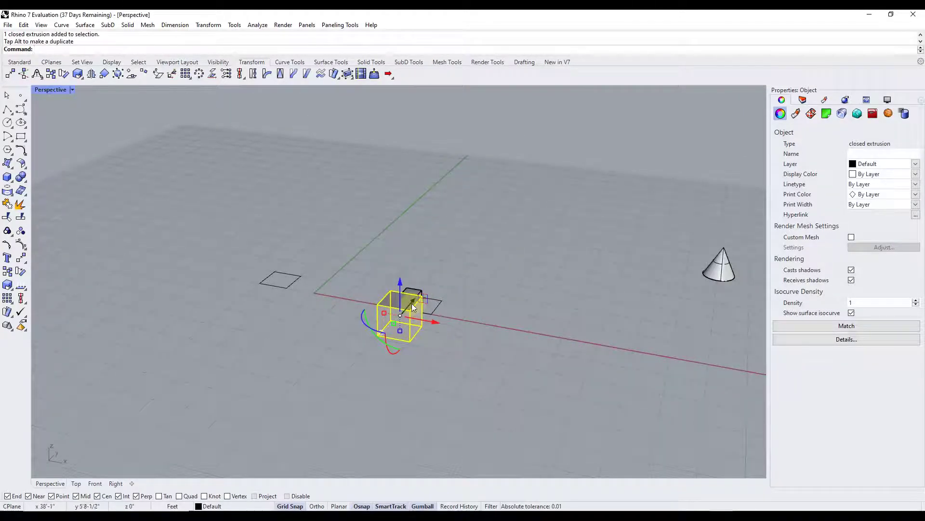
drag(413, 304, 371, 348)
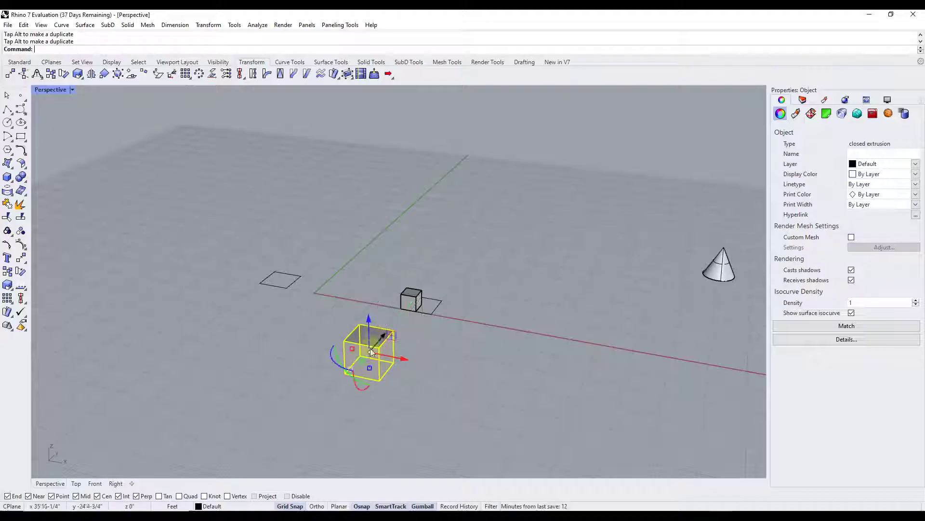
scroll(368, 383, up, 3)
scroll(368, 383, up, 2)
click(514, 324)
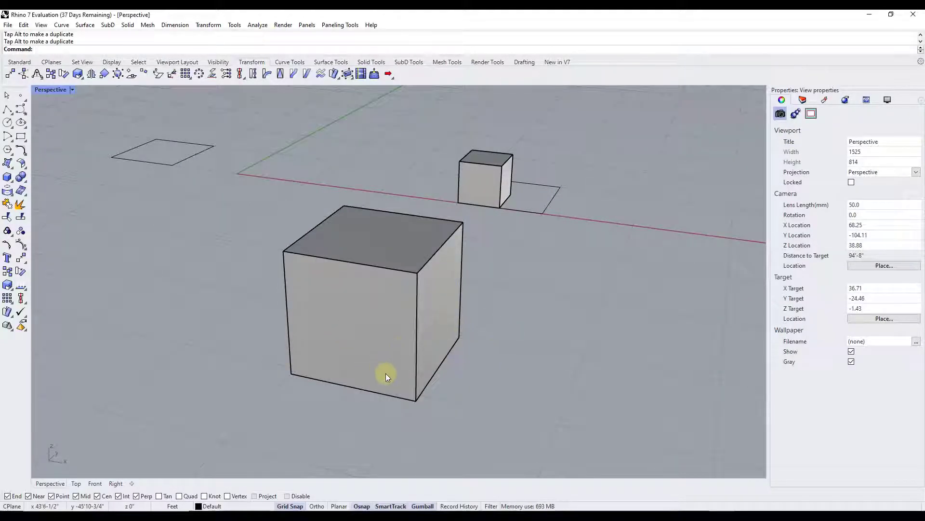
Scale only the large box's right side face to about half size about the face's centre.
click(431, 307)
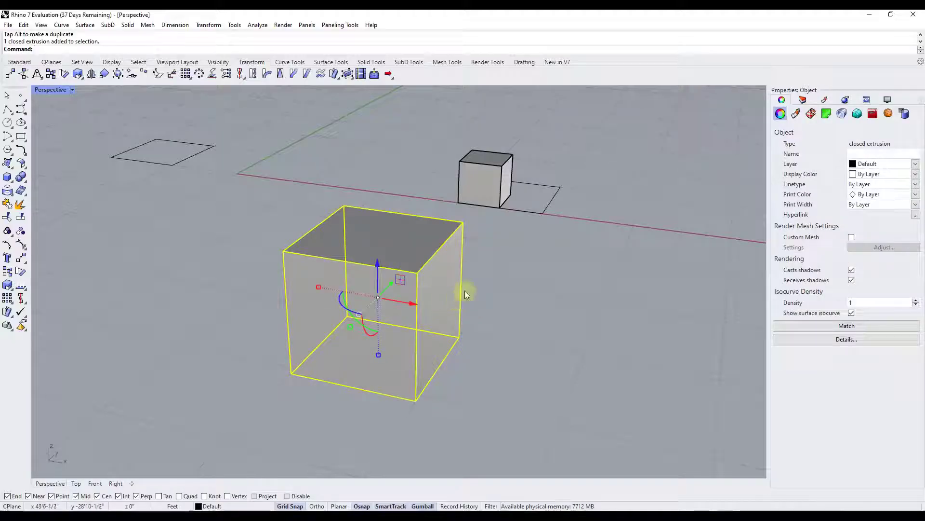
click(465, 290)
ctrl+shift+click(444, 290)
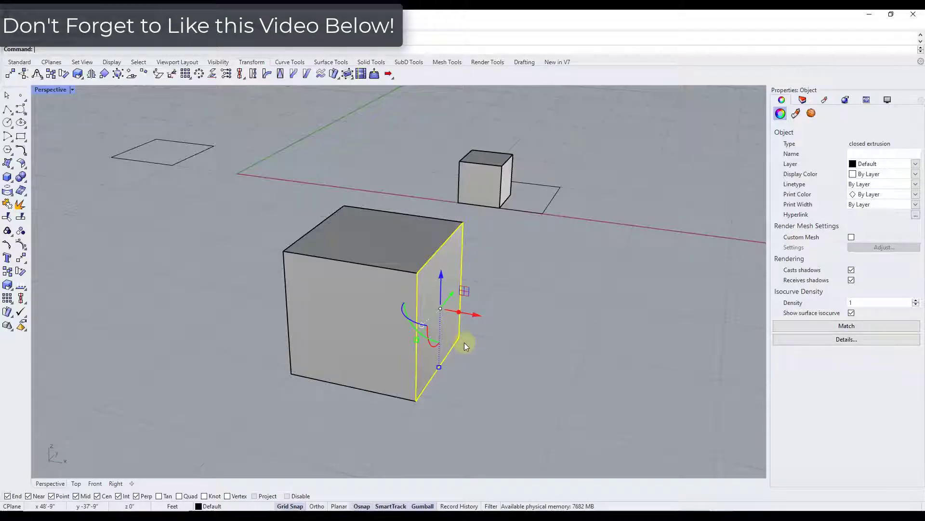
text(scale)
key(Return)
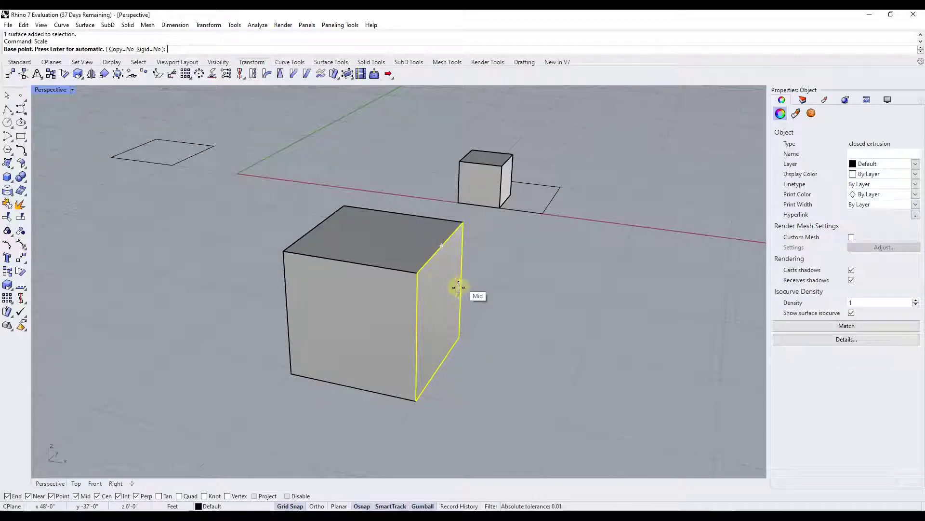
click(441, 308)
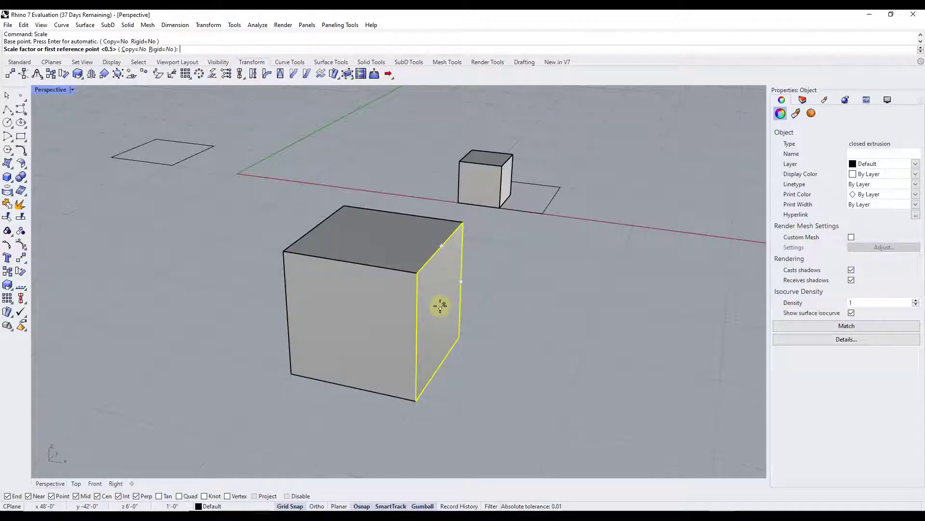
click(455, 284)
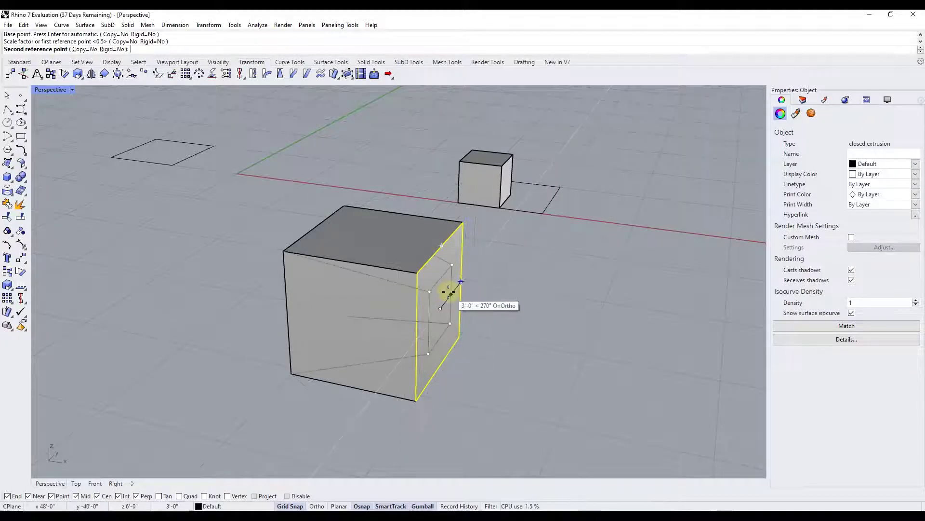
click(450, 295)
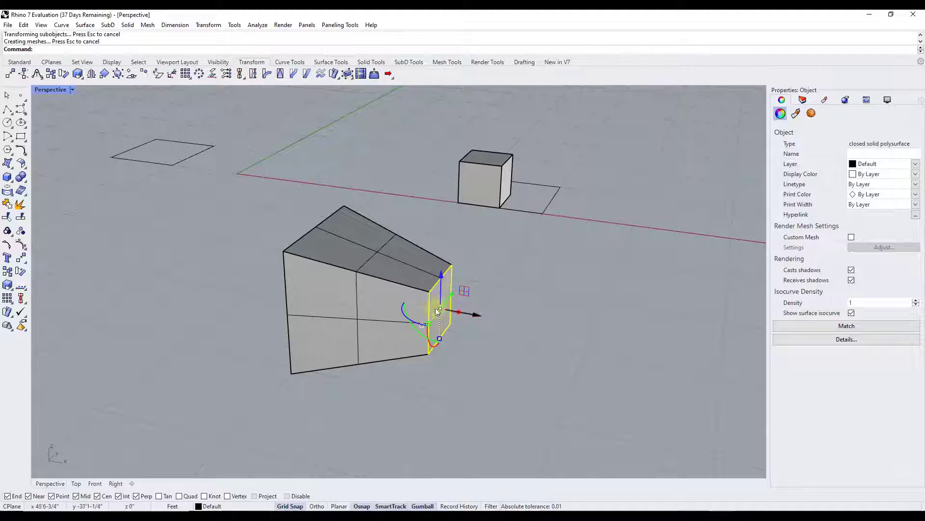
Make the tapered solid's opposite, larger end face narrower and slightly shorter using the gumball scale handles.
right_drag(418, 282, 437, 316)
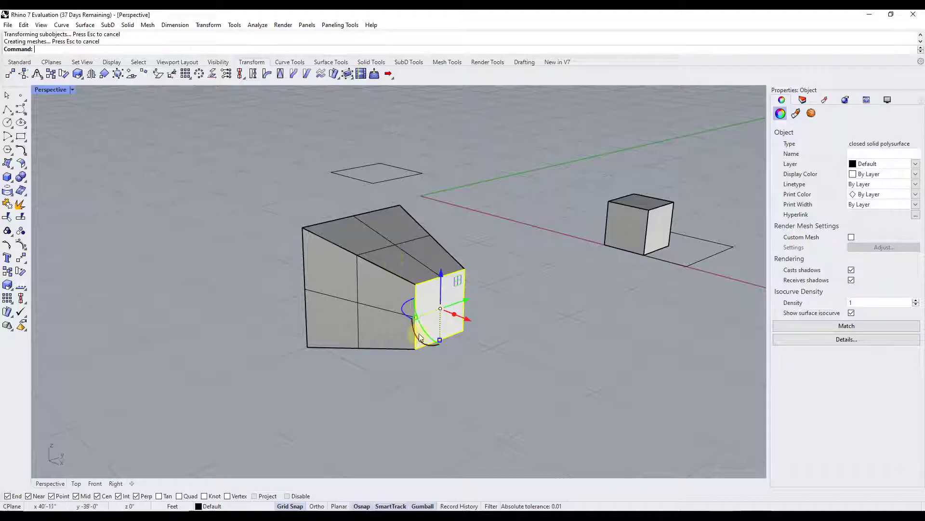
right_drag(315, 264, 343, 316)
click(343, 316)
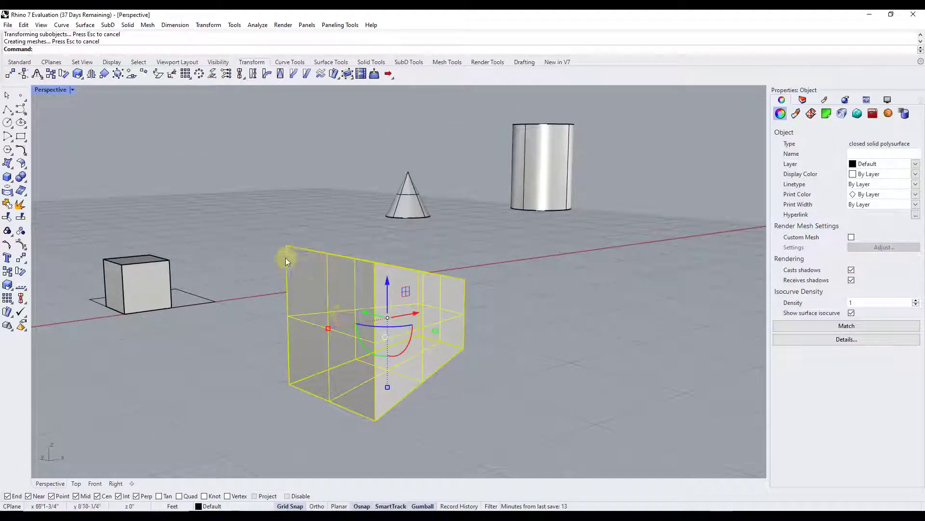
key(Escape)
ctrl+shift+click(335, 297)
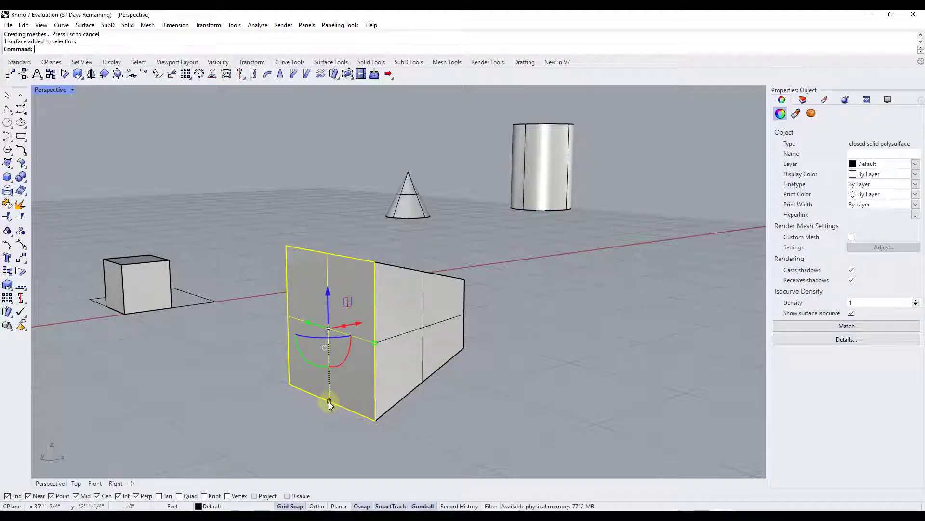
scroll(328, 401, up, 3)
mouse_move(329, 401)
mouse_down()
mouse_move(331, 302)
mouse_move(332, 399)
mouse_up()
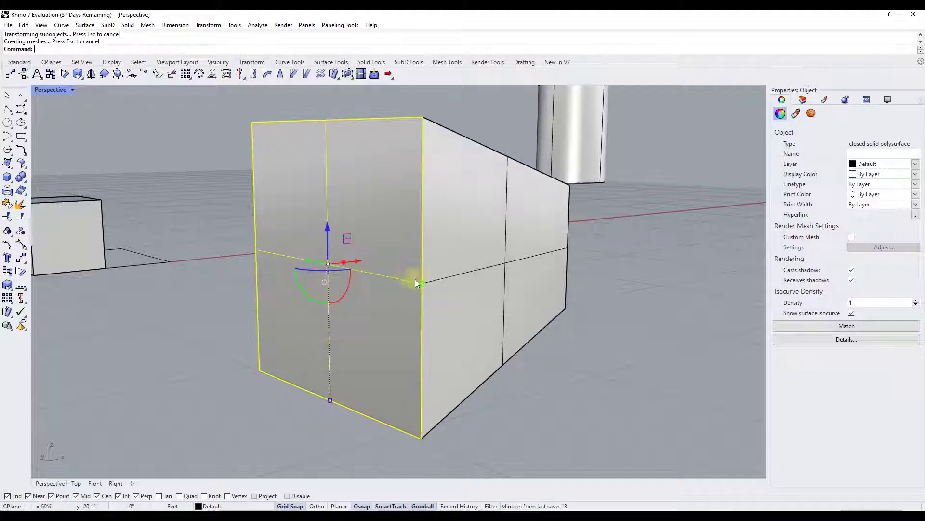
drag(326, 265, 377, 276)
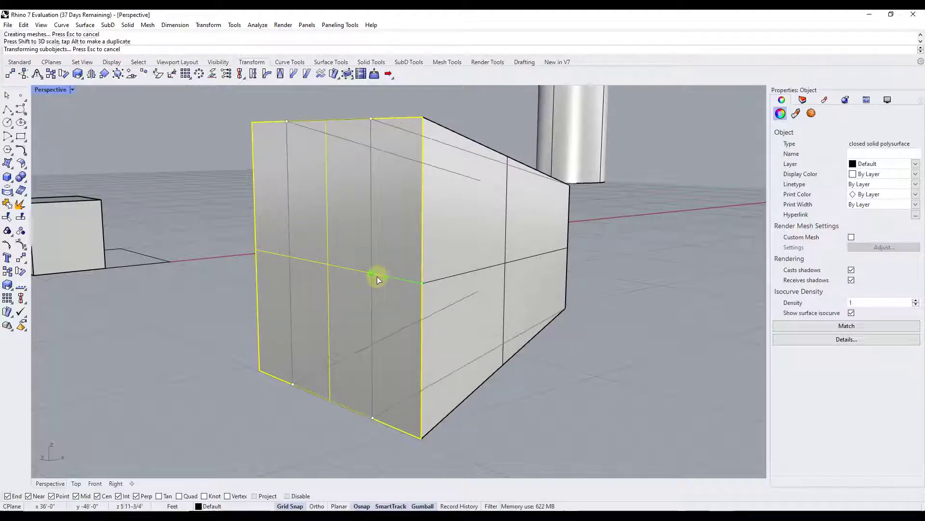
drag(330, 403, 331, 353)
drag(371, 274, 389, 286)
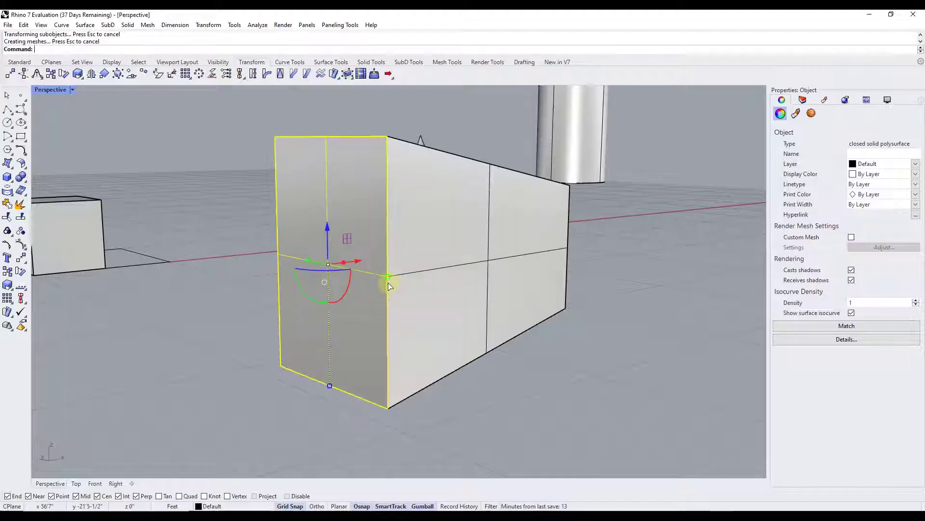
Add the sloped top face to the end face selection and scale both faces narrower along the Y axis.
right_drag(511, 291, 318, 286)
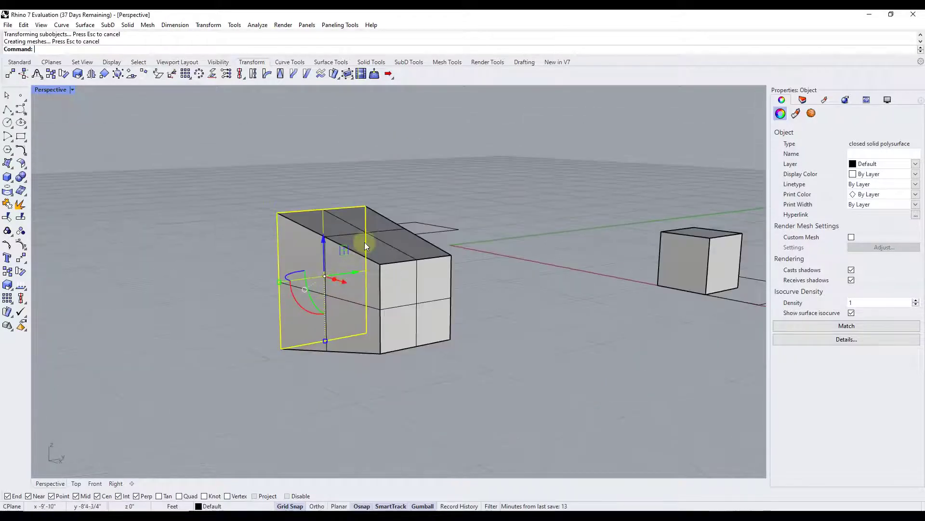
ctrl+shift+click(390, 244)
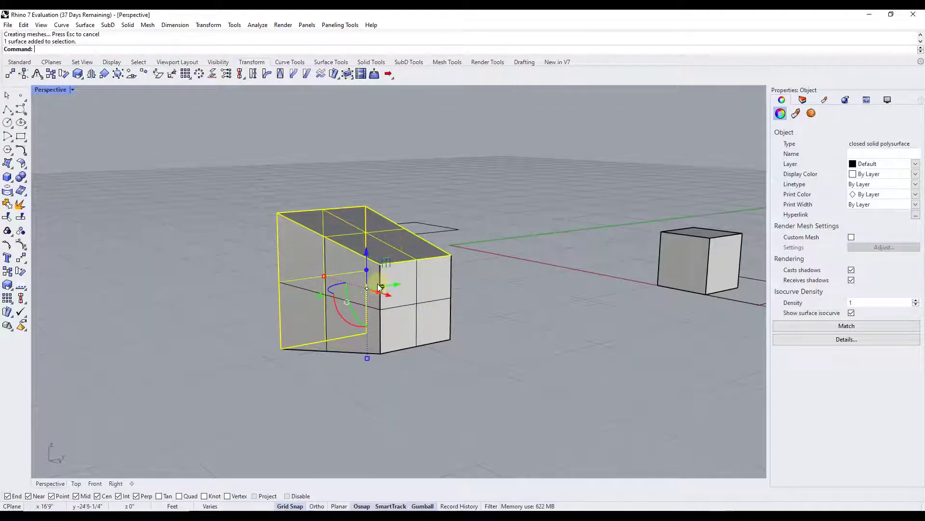
drag(320, 295, 341, 294)
click(560, 320)
right_drag(561, 320, 472, 365)
scroll(593, 298, up, 5)
scroll(345, 278, down, 5)
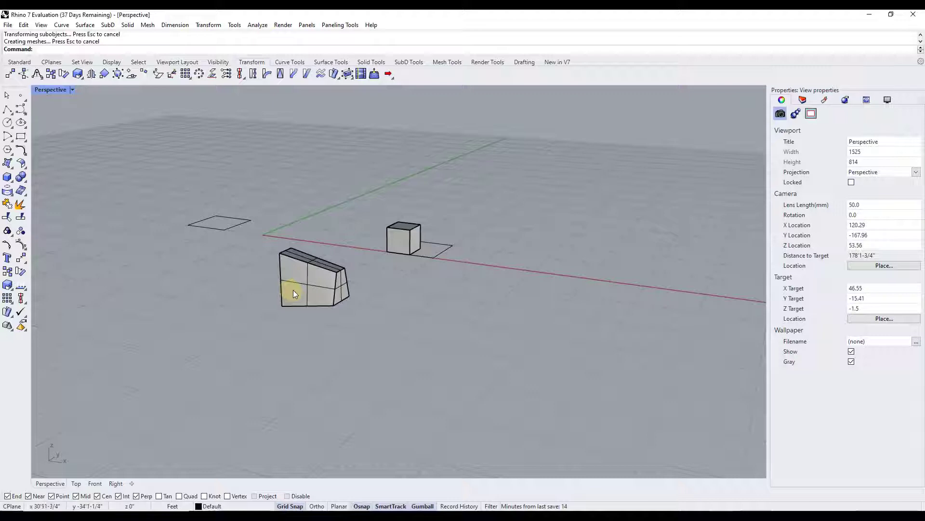
scroll(293, 285, down, 5)
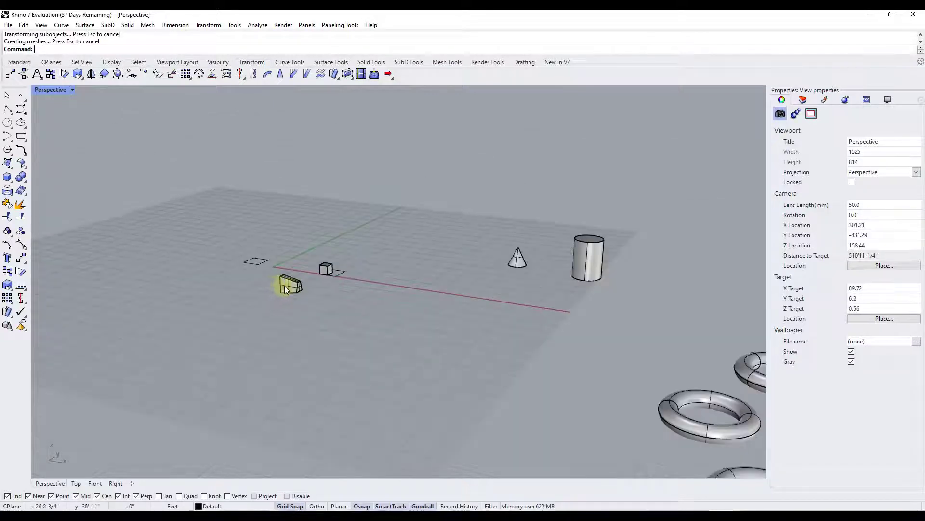
right_drag(300, 286, 333, 280)
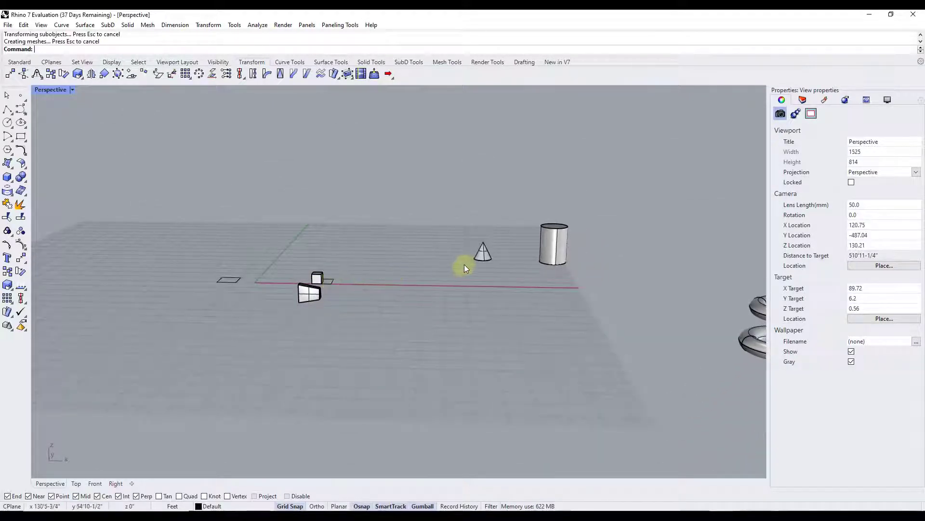
Move the cone away from the cylinder into the open area beside the X axis using the gumball.
click(484, 259)
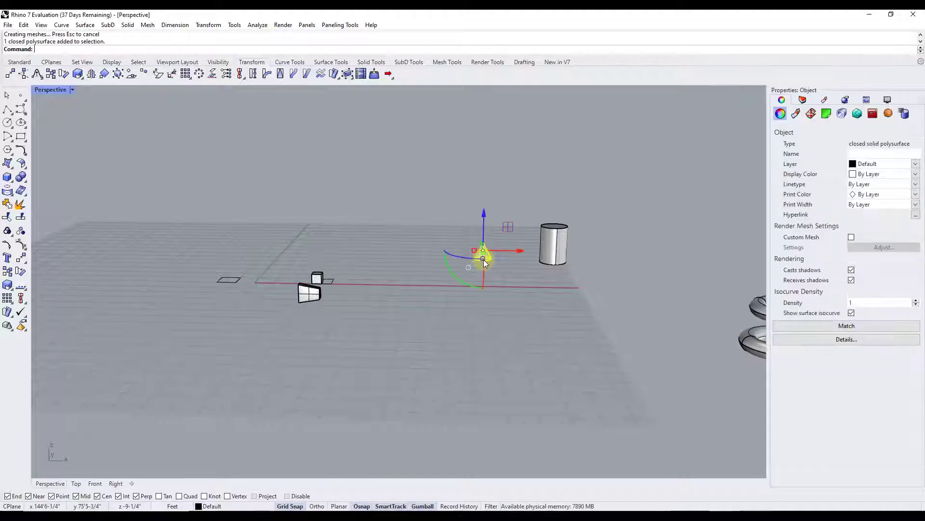
right_drag(487, 257, 514, 236)
drag(514, 236, 403, 319)
scroll(414, 326, up, 5)
right_drag(425, 332, 456, 315)
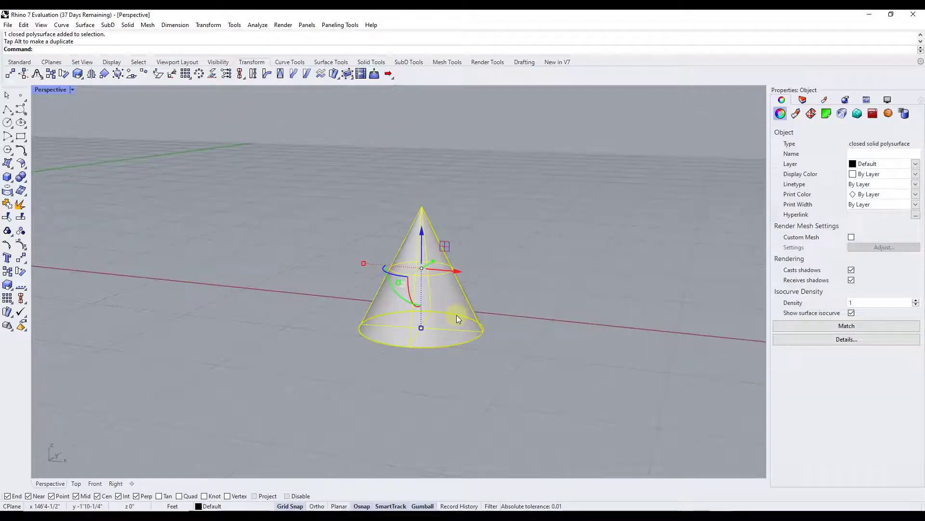
Scale the whole cone uniformly to 1.5 times its size, using its base centre as the base point.
click(540, 311)
right_drag(538, 314, 484, 322)
click(484, 322)
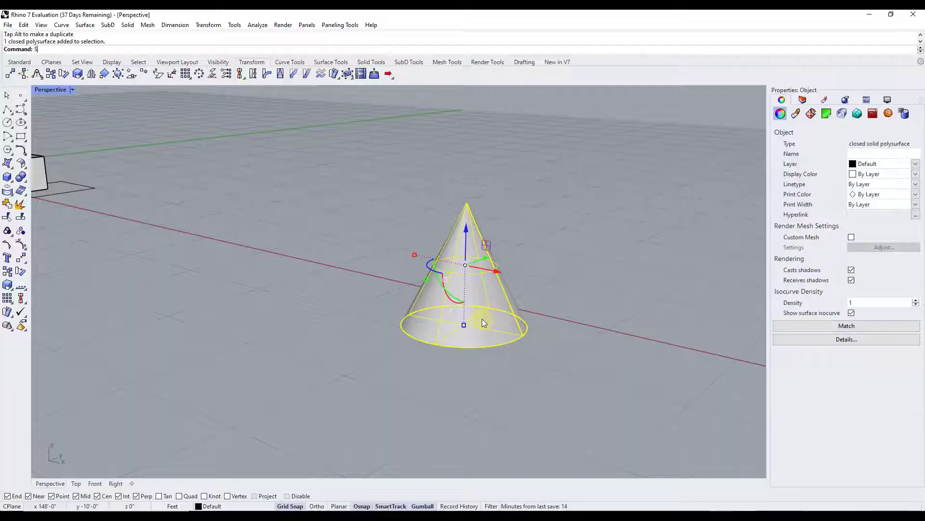
key(Return)
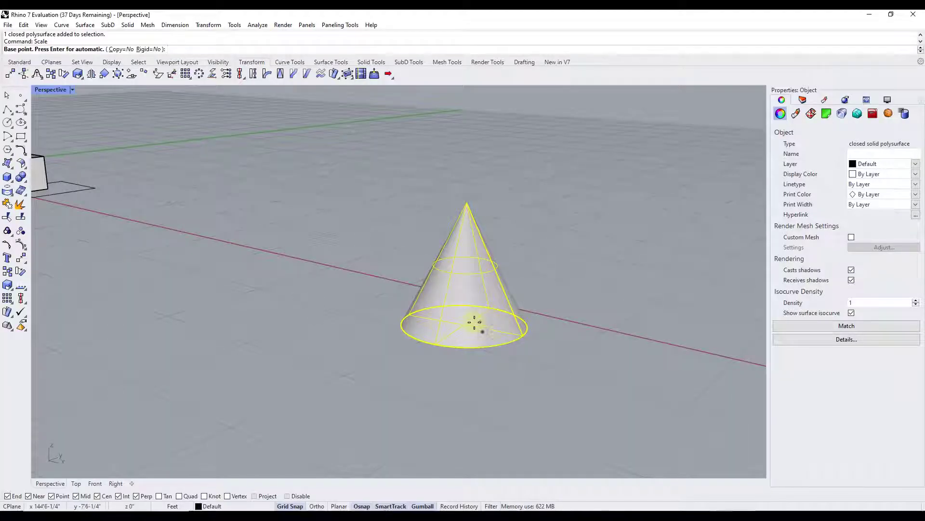
scroll(463, 326, up, 4)
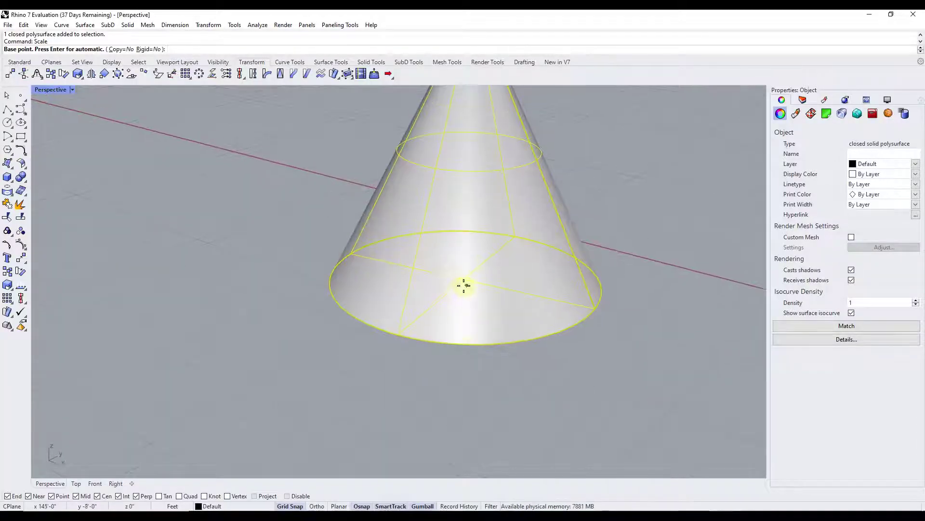
click(463, 285)
scroll(463, 285, down, 4)
click(469, 136)
scroll(472, 125, down, 5)
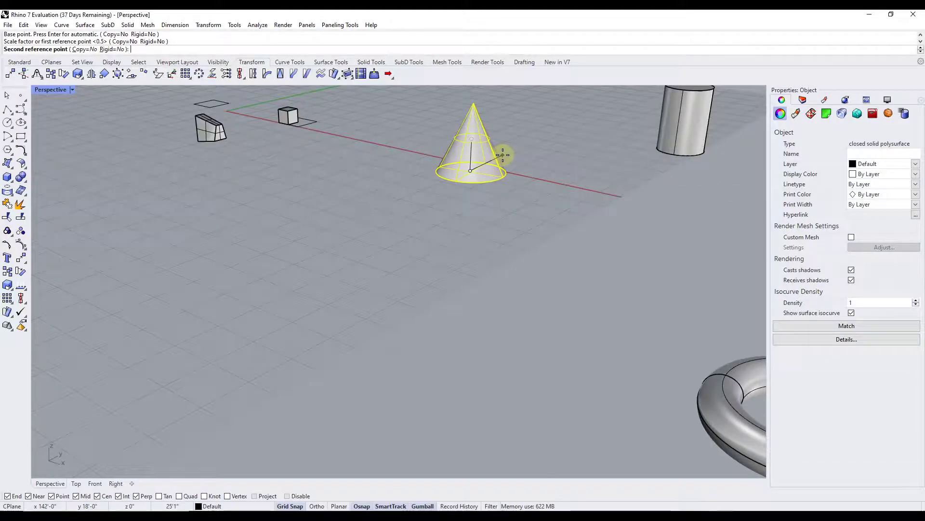
click(503, 154)
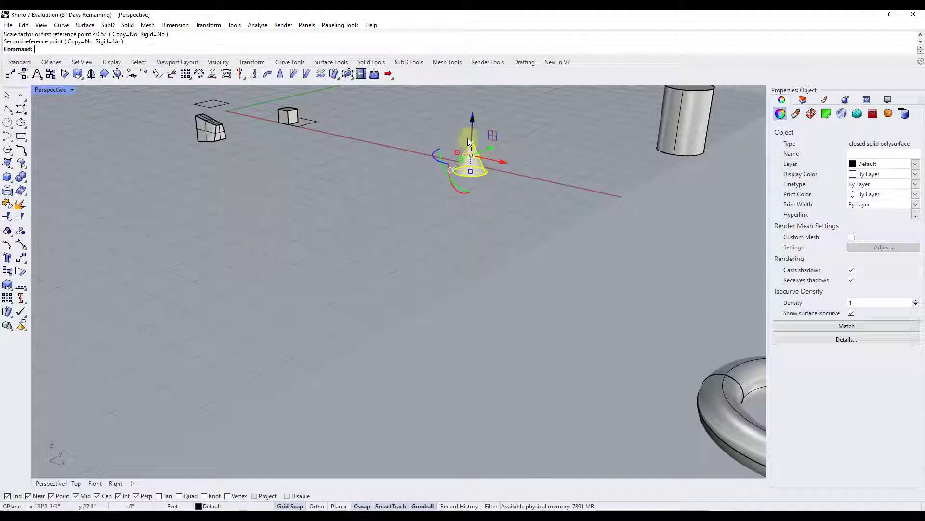
Stretch only the cone's height to about 1.58 times with Scale1D, referencing its base centre and apex.
scroll(513, 144, up, 4)
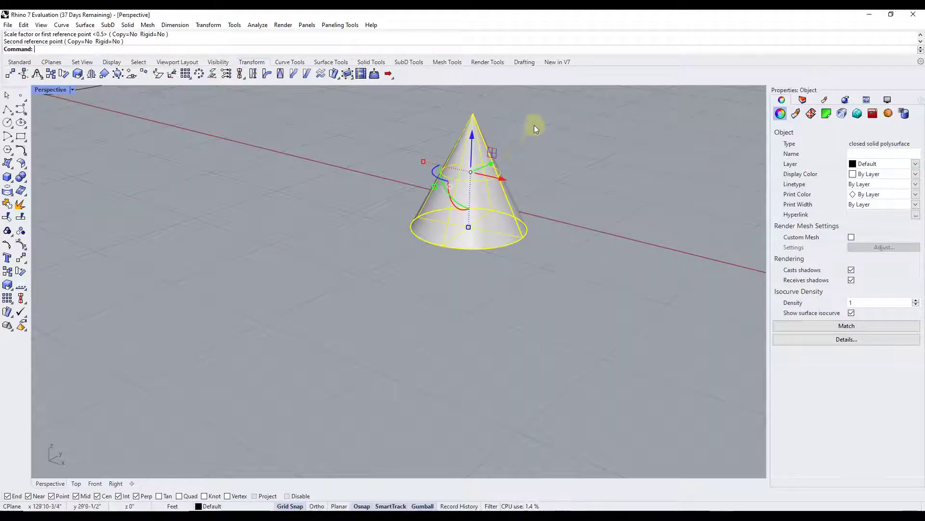
text(led)
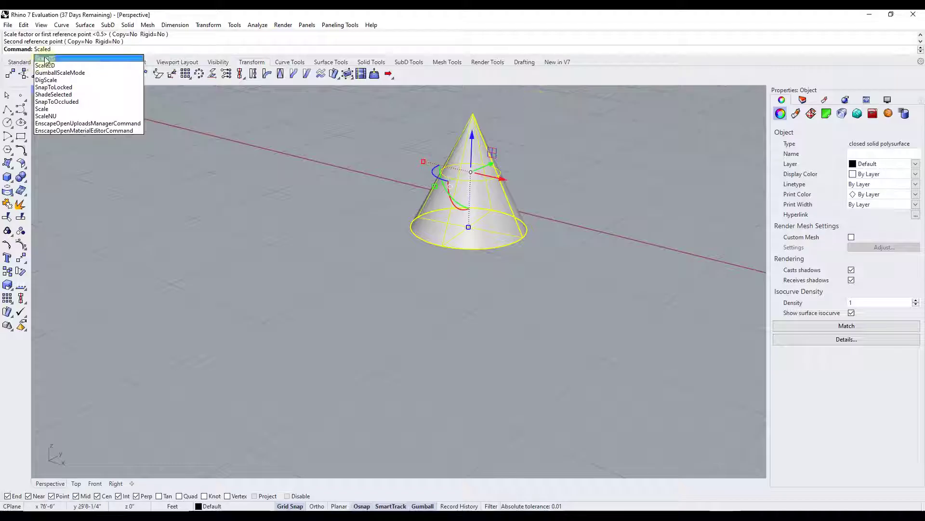
click(45, 59)
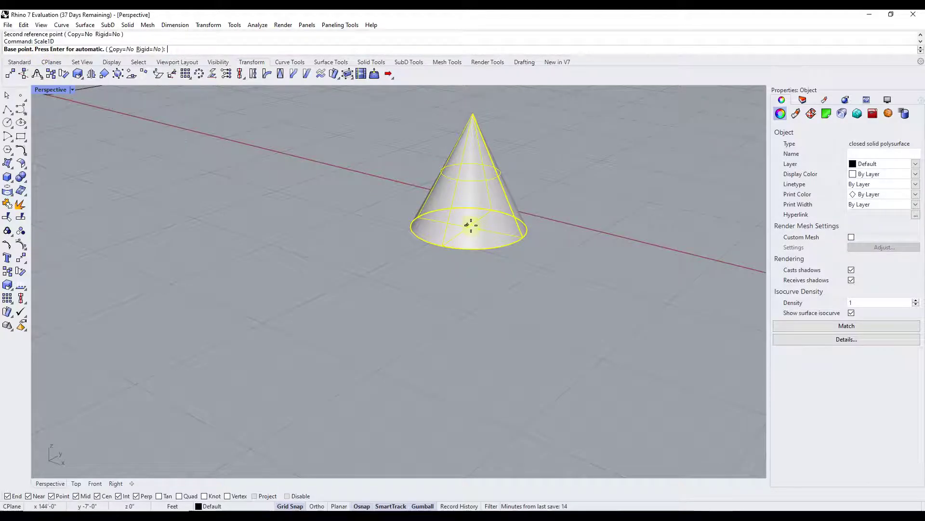
scroll(469, 226, up, 2)
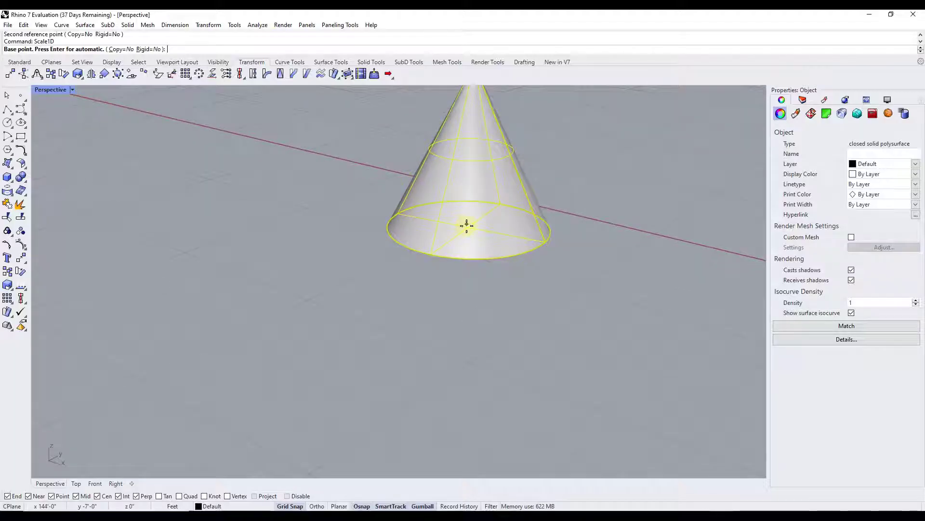
click(466, 224)
scroll(466, 225, down, 4)
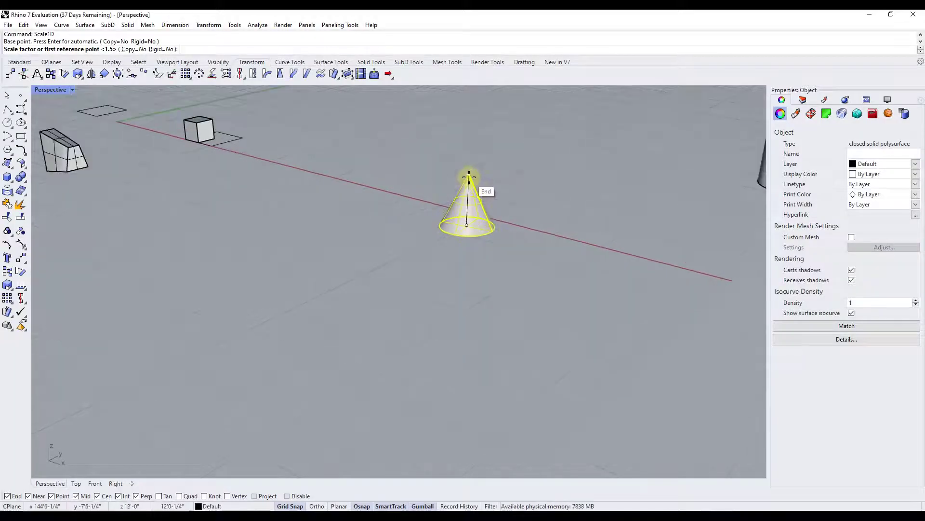
click(469, 177)
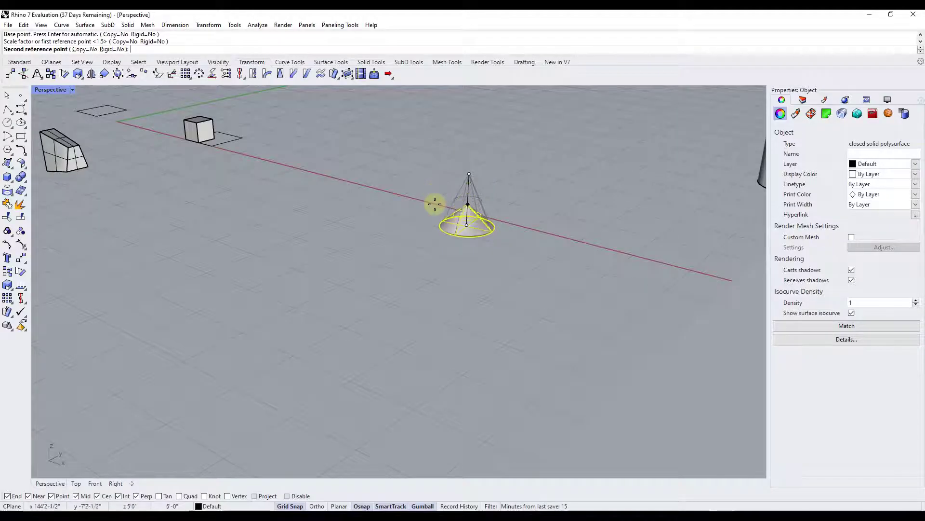
click(436, 141)
Move the small cube along X and Y into the open space in front of the cone.
right_drag(436, 141, 273, 168)
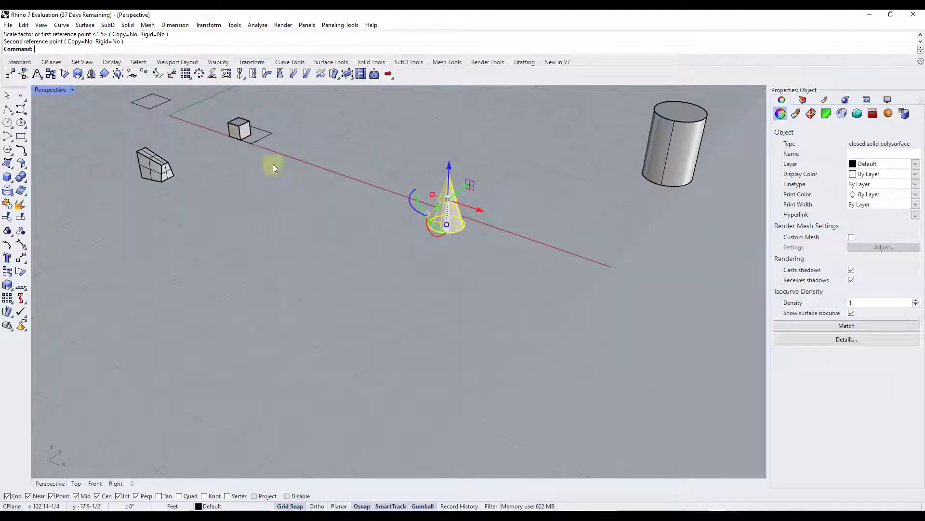
click(239, 138)
drag(261, 137, 410, 282)
scroll(417, 270, up, 5)
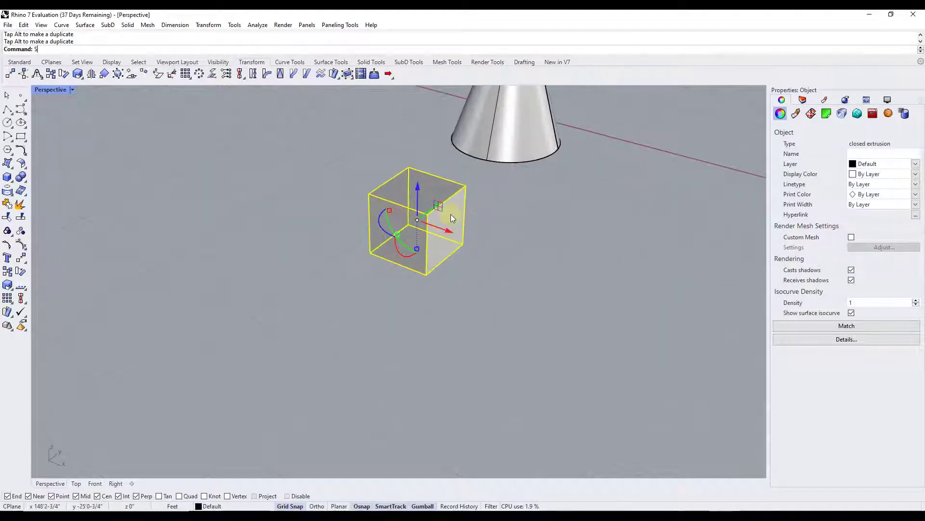
Stretch the cube along X to 2.5 times its length with Scale1D, working from a top corner along the front top edge.
text(Scale1D)
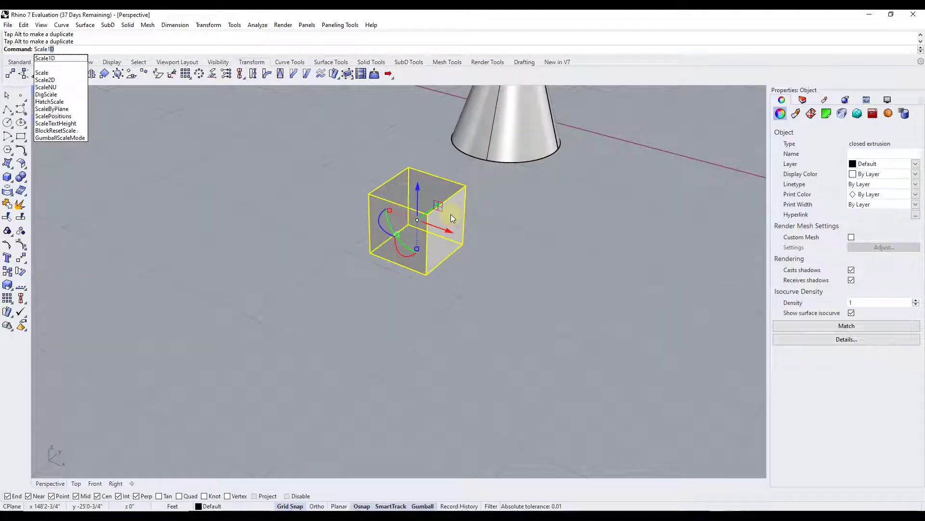
key(Return)
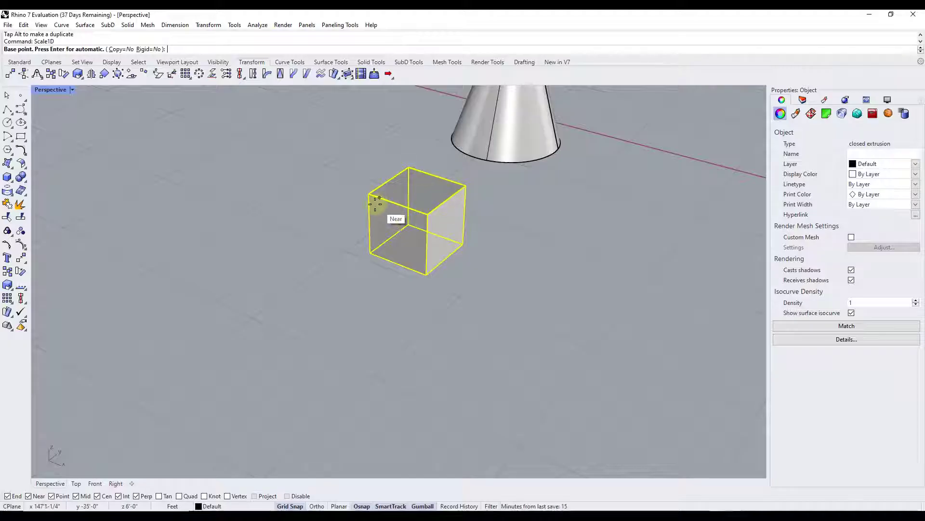
click(370, 196)
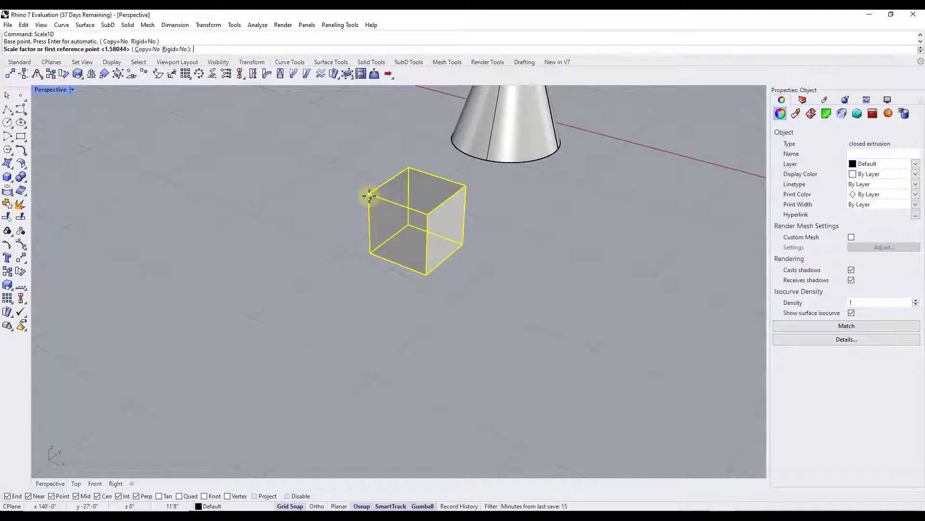
click(427, 213)
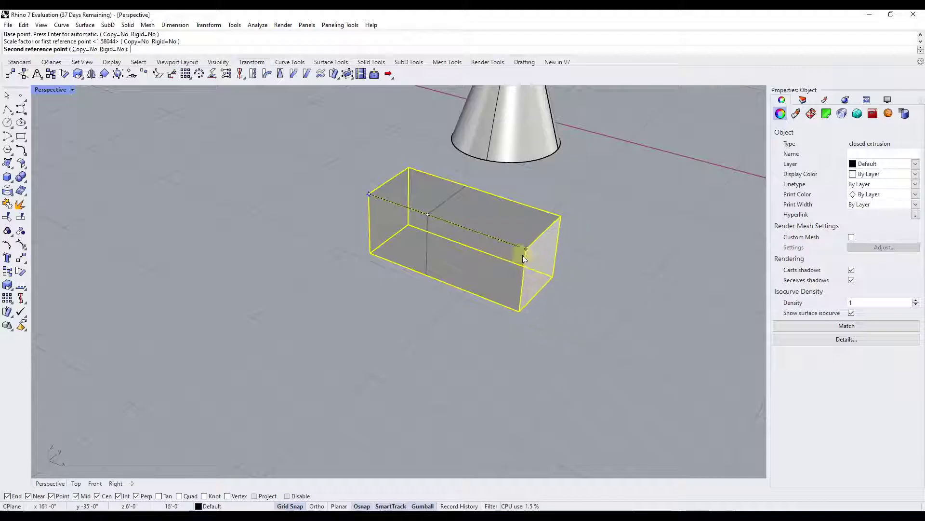
click(536, 264)
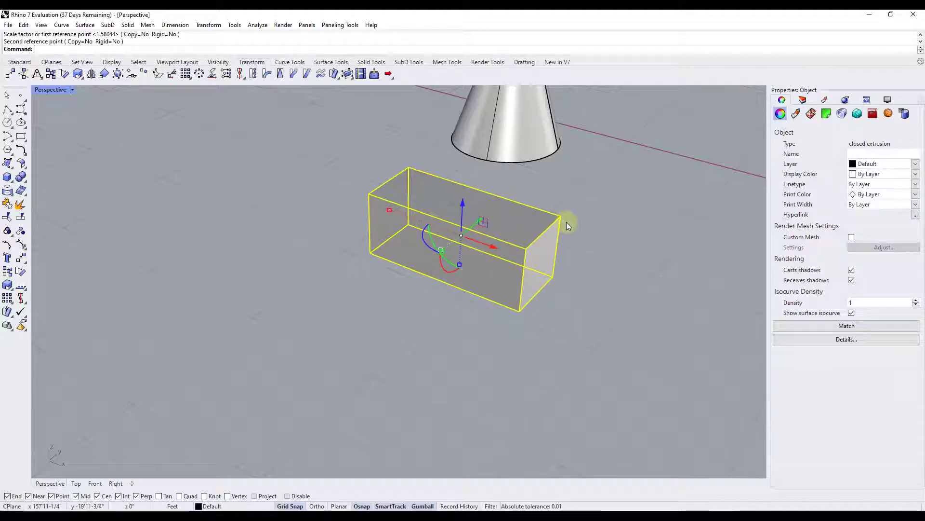
Halve the stretched box's height with Scale1D from its back top corner, using the vertical edge as reference and its midpoint as target.
text(le1D)
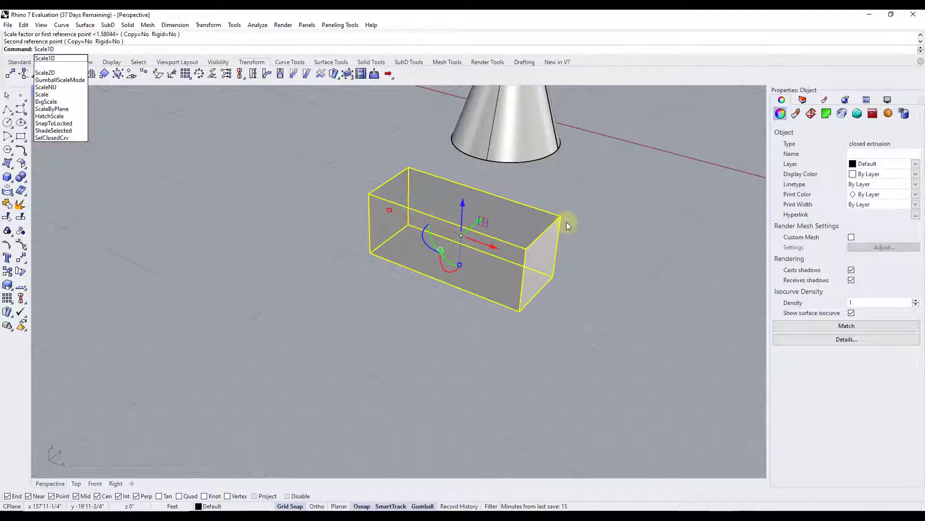
key(Return)
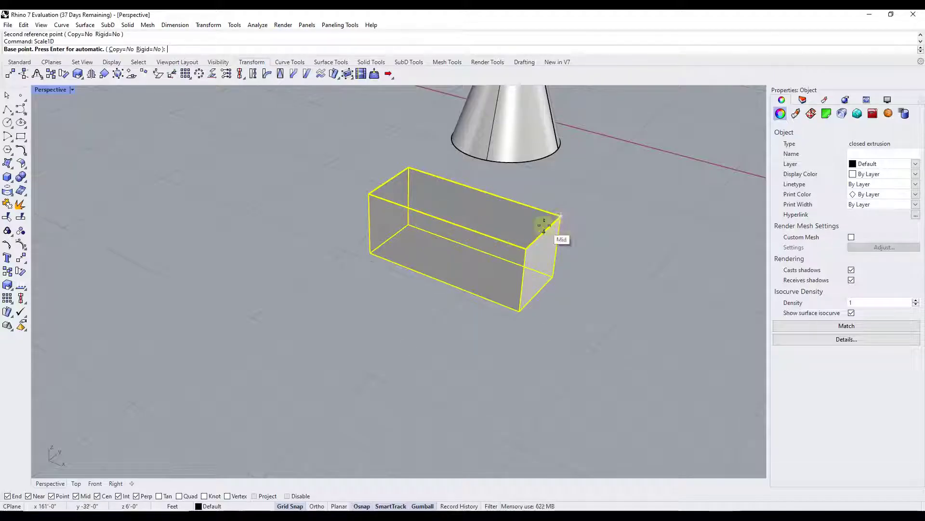
click(560, 218)
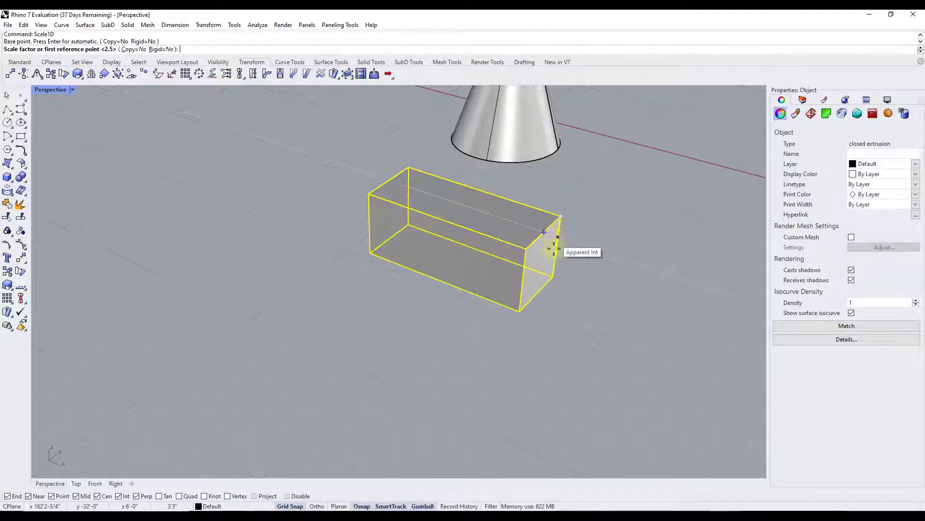
click(555, 277)
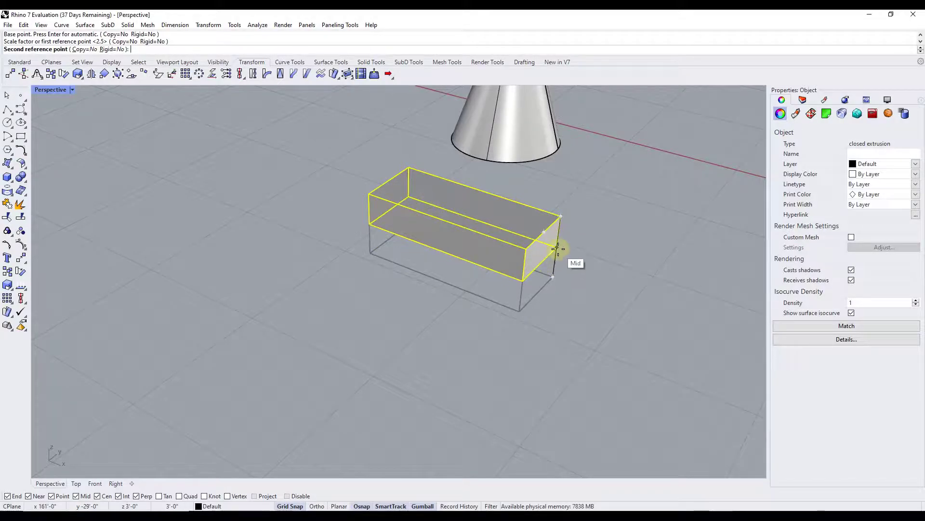
click(557, 256)
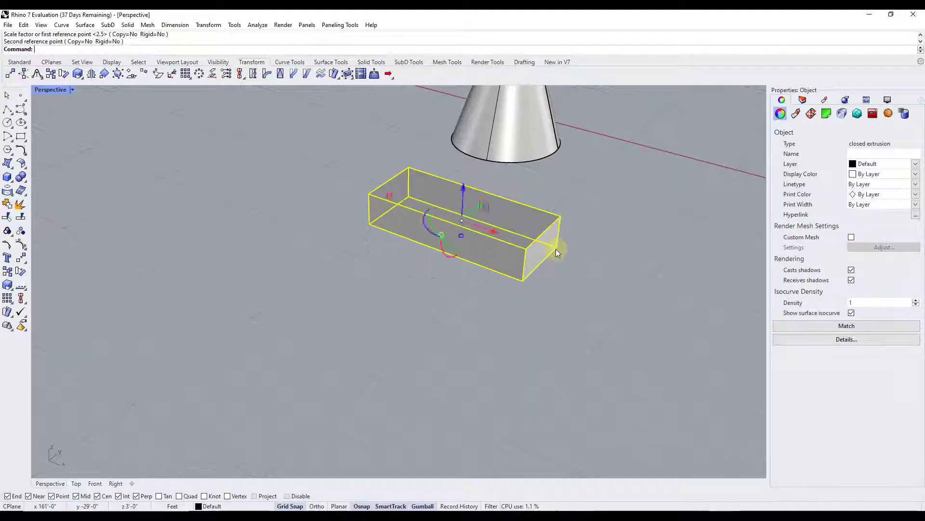
right_drag(557, 249, 544, 220)
key(Escape)
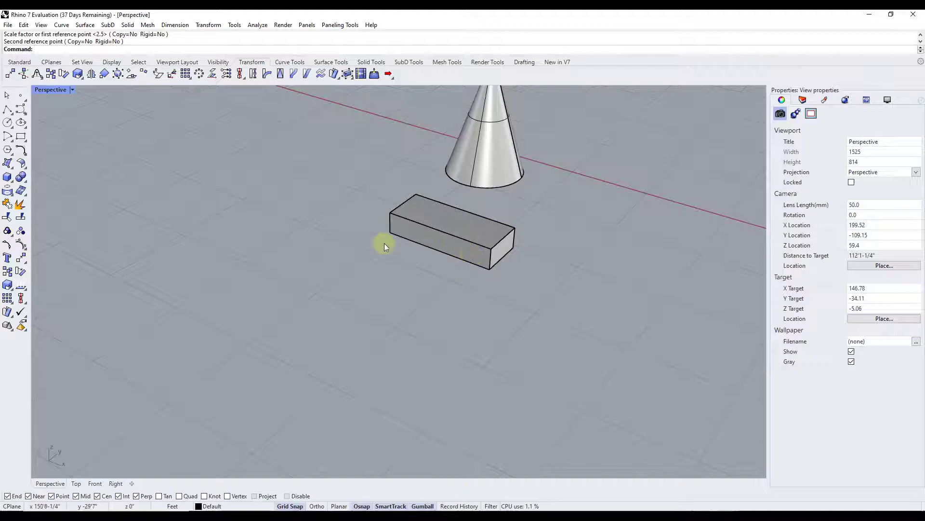
Start a Scale2D of the cone from a base rim point, referencing the opposite rim point, and display all four viewports.
scroll(392, 250, down, 4)
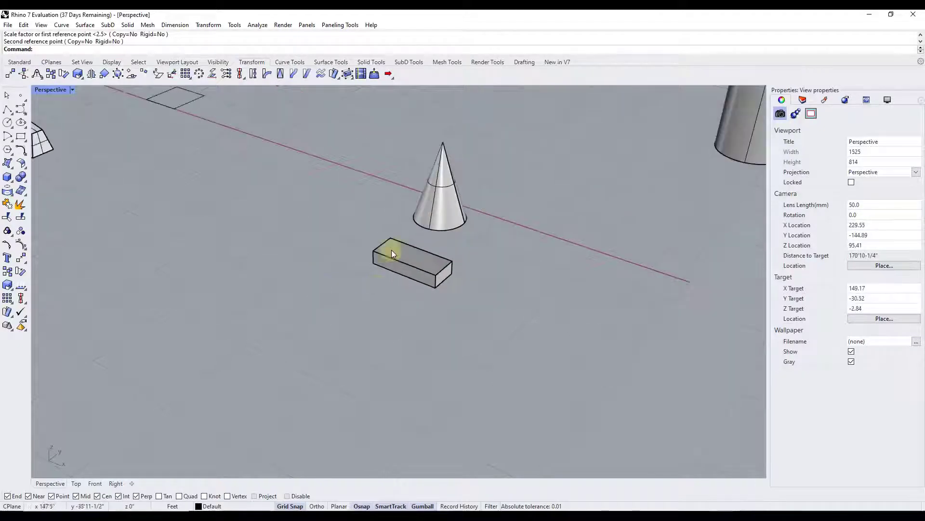
scroll(452, 180, up, 2)
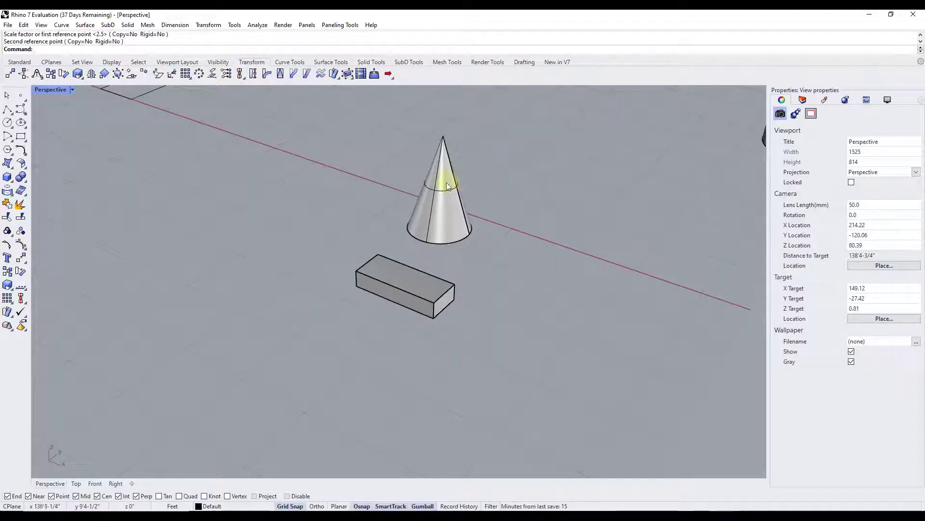
click(461, 231)
scroll(465, 220, up, 2)
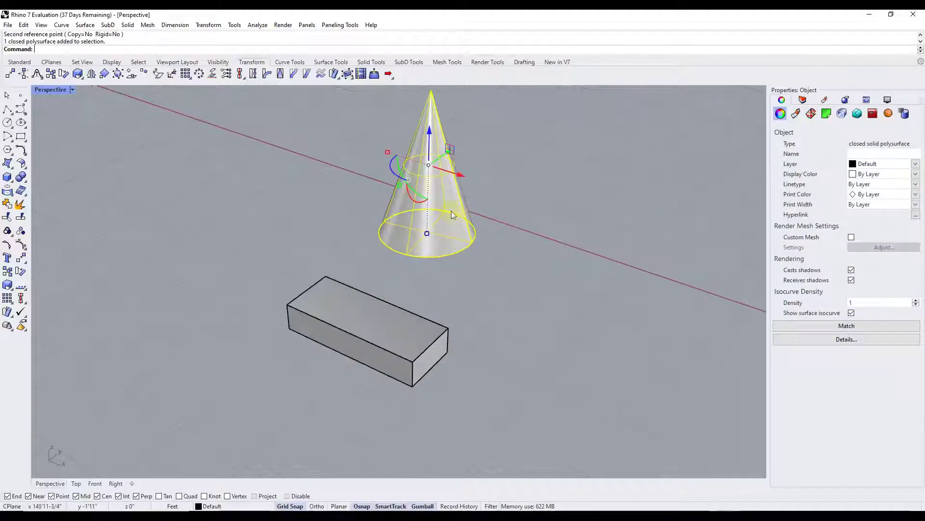
scroll(440, 101, down, 1)
scroll(440, 101, up, 3)
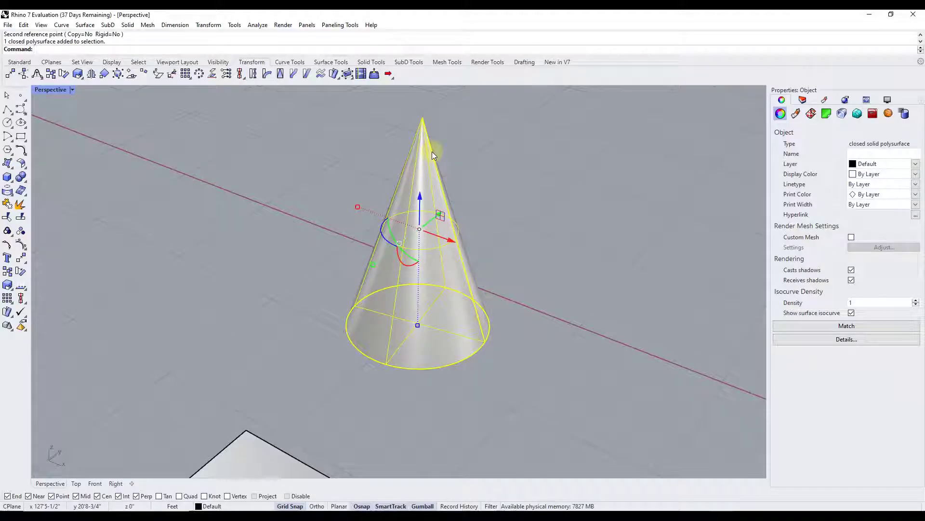
text(le)
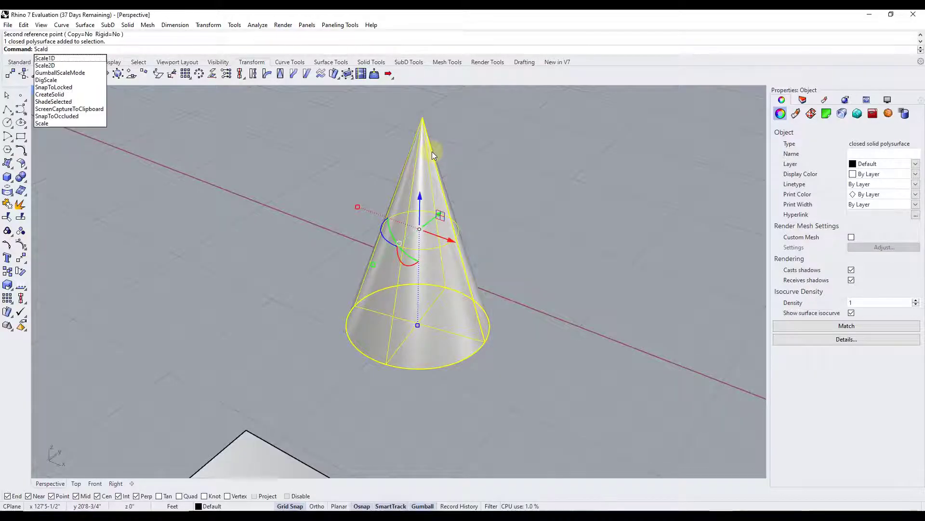
key(Down)
key(Return)
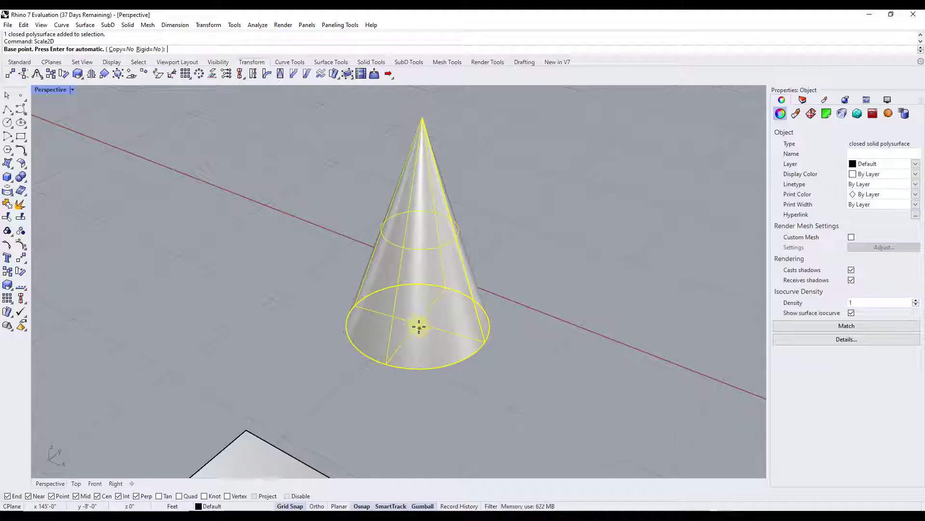
click(487, 342)
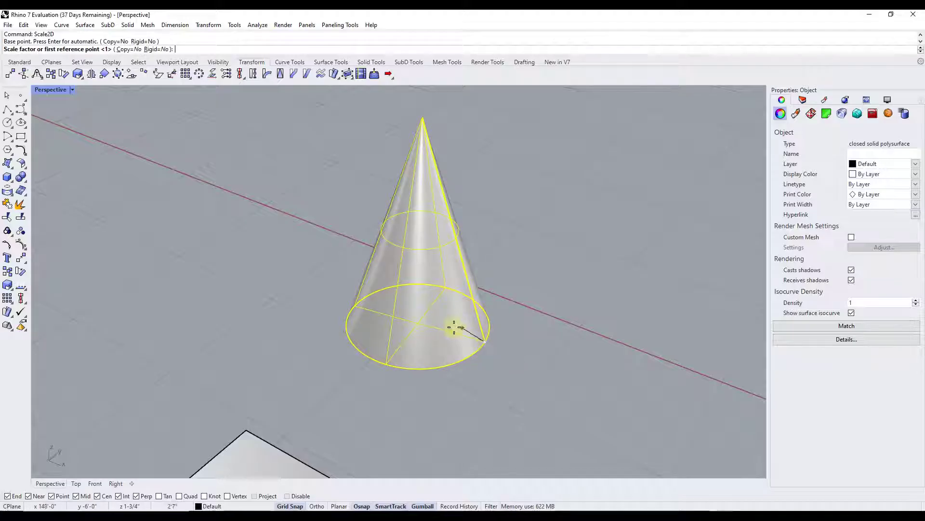
click(354, 305)
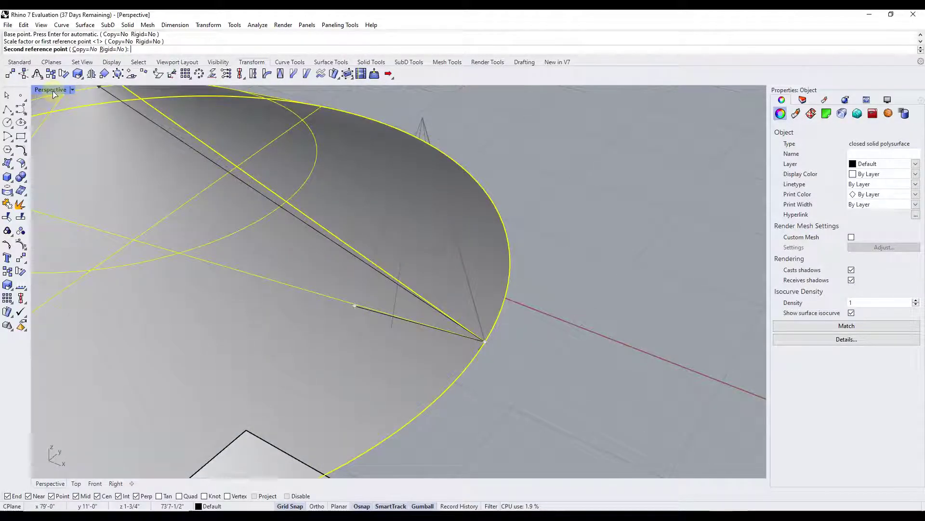
double_click(51, 89)
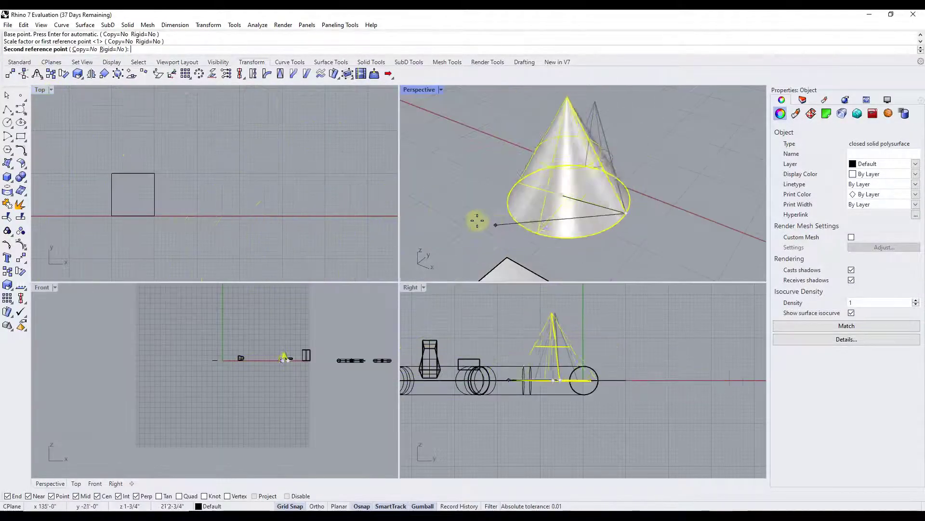
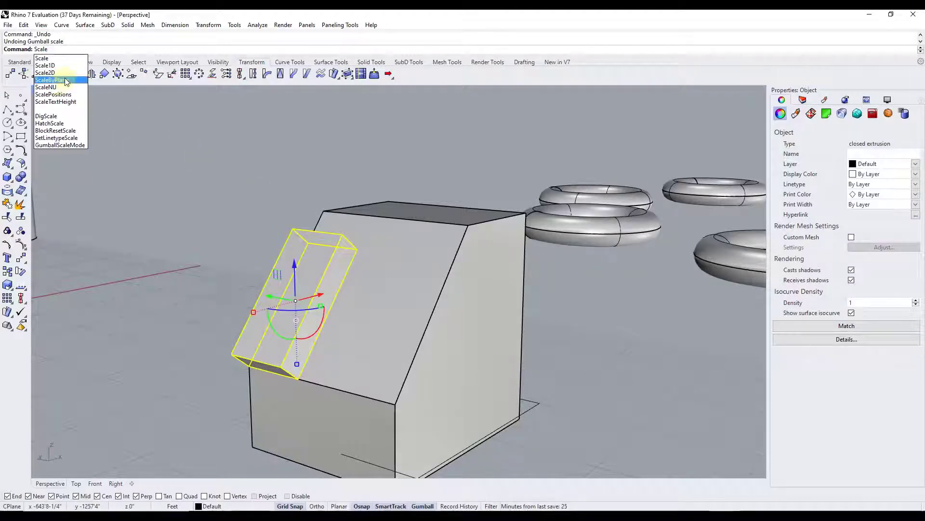
Start ScaleByPlane on the tilted box with a 3Point plane aligned to the larger block's sloped face, its origin at that face's lower corner.
click(52, 80)
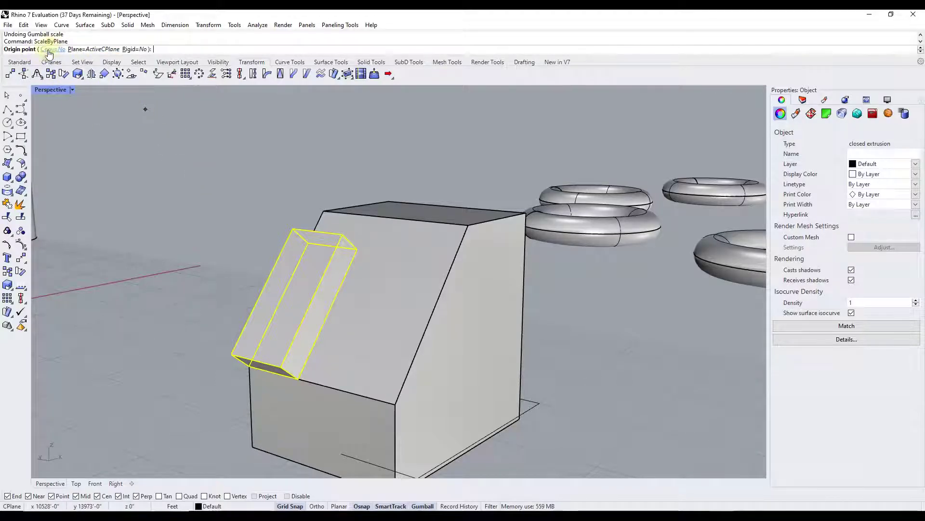
click(96, 50)
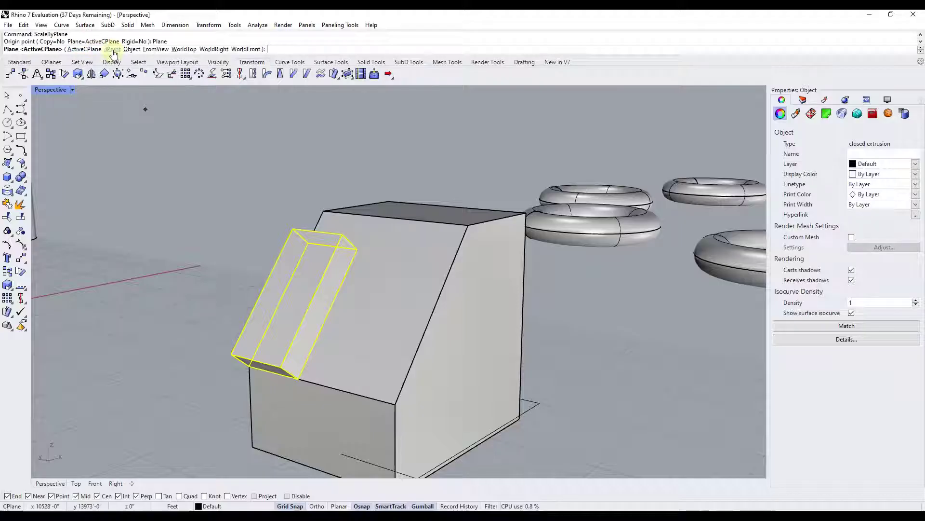
click(112, 49)
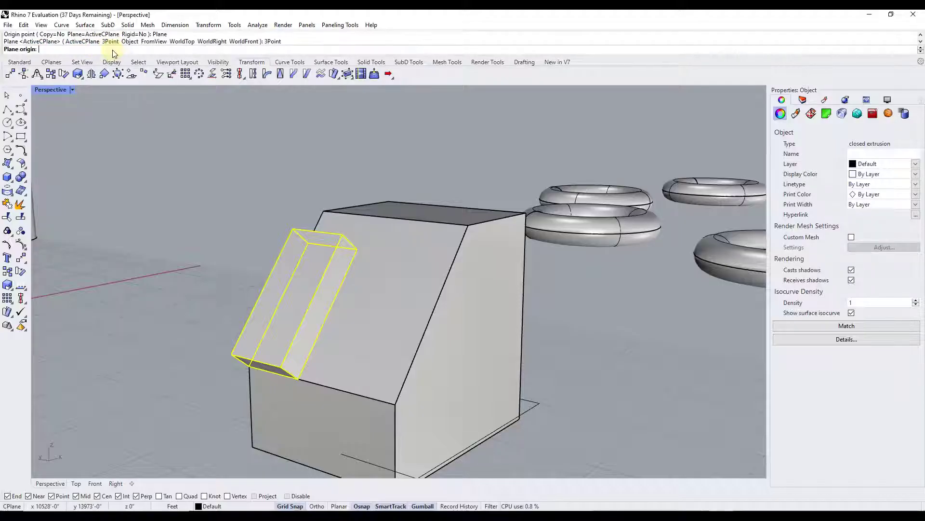
click(250, 365)
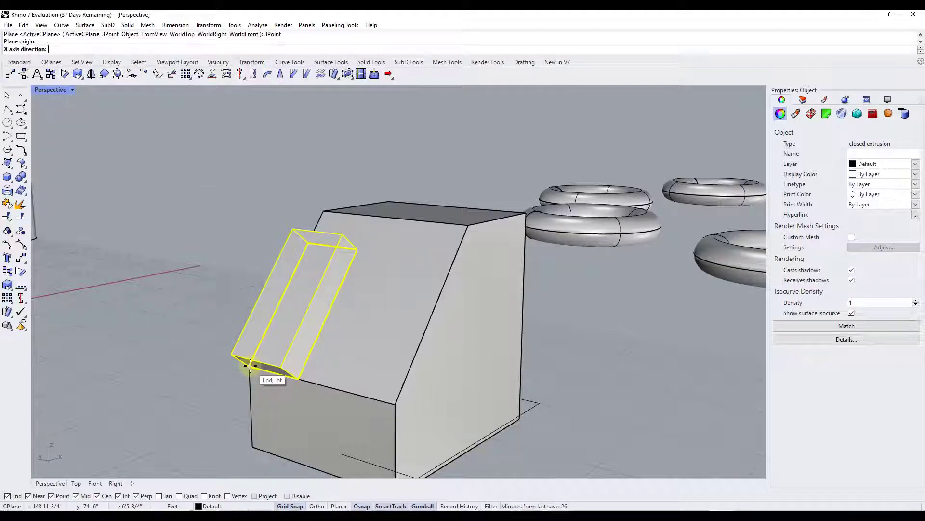
click(395, 405)
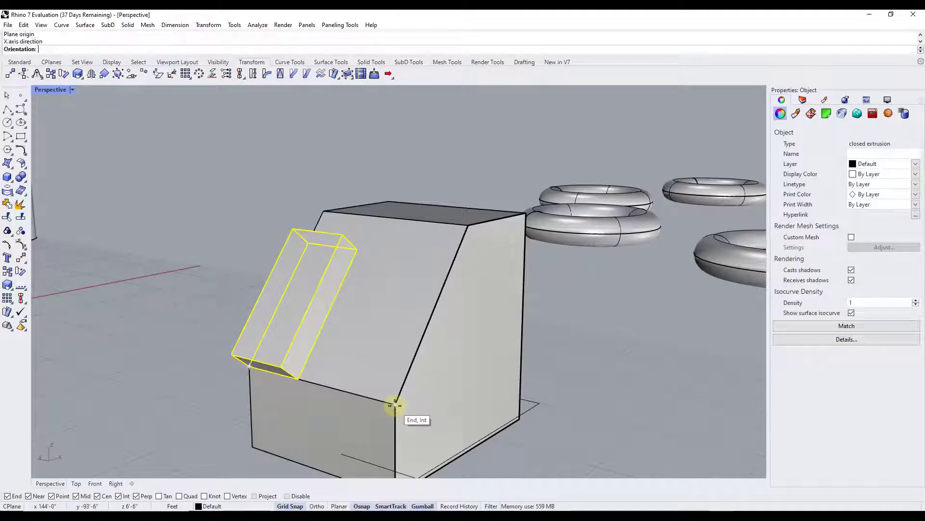
click(325, 211)
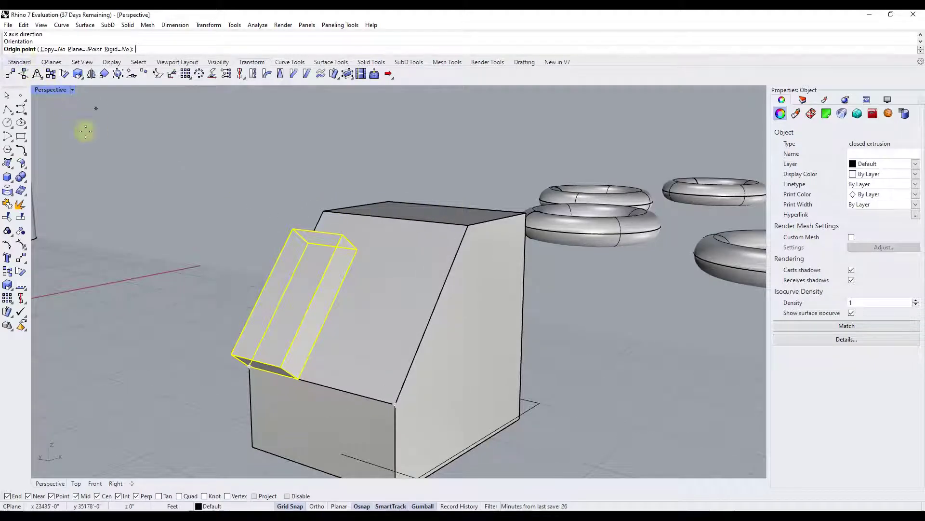
Scale the tilted box in that plane from its lower corner, moving its upper outer corner to the sloped face's far edge.
click(250, 365)
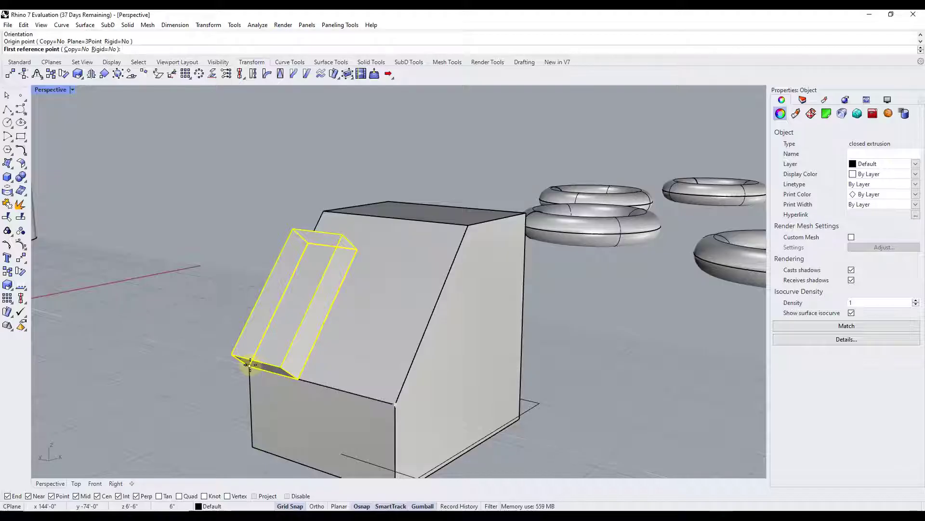
click(357, 248)
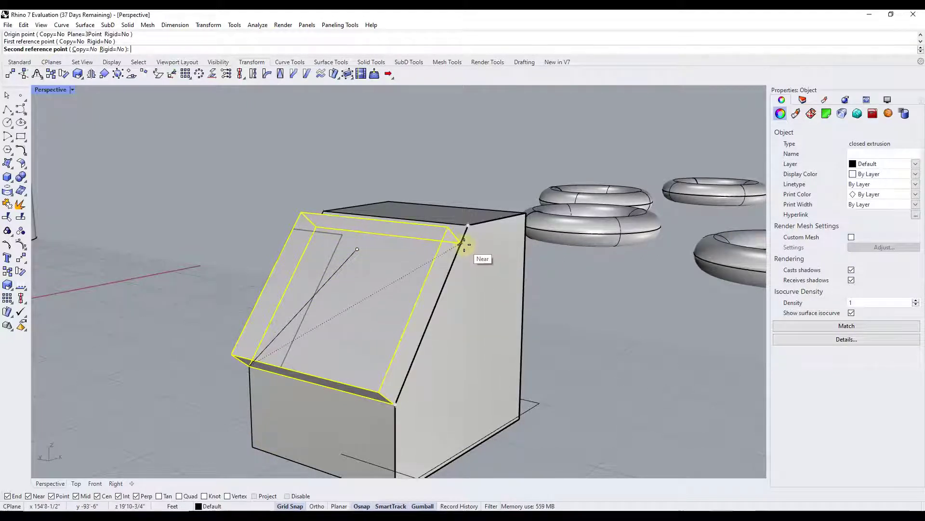
click(464, 245)
right_drag(478, 290, 429, 323)
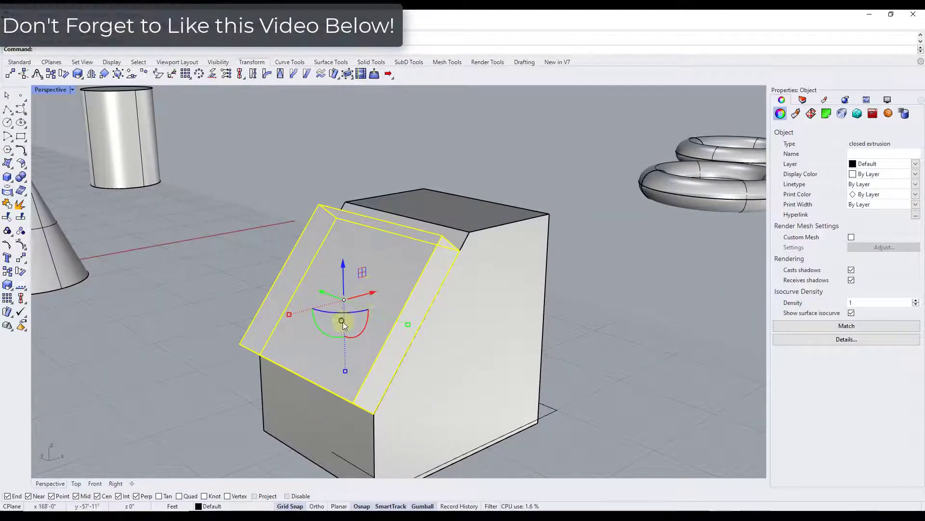
right_drag(455, 320, 383, 321)
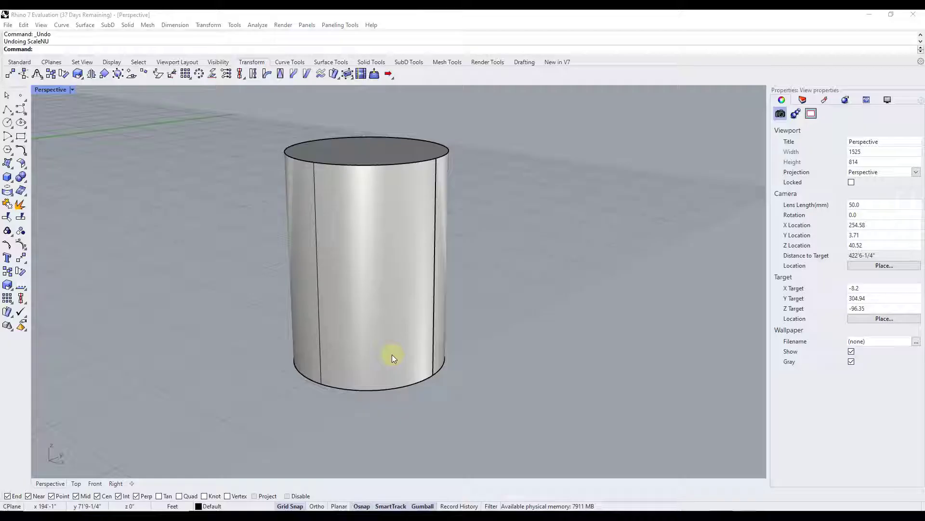
Narrow the cylinder along X with ScaleNU from its base centre, placing the second X reference point 4' from the centre.
click(363, 322)
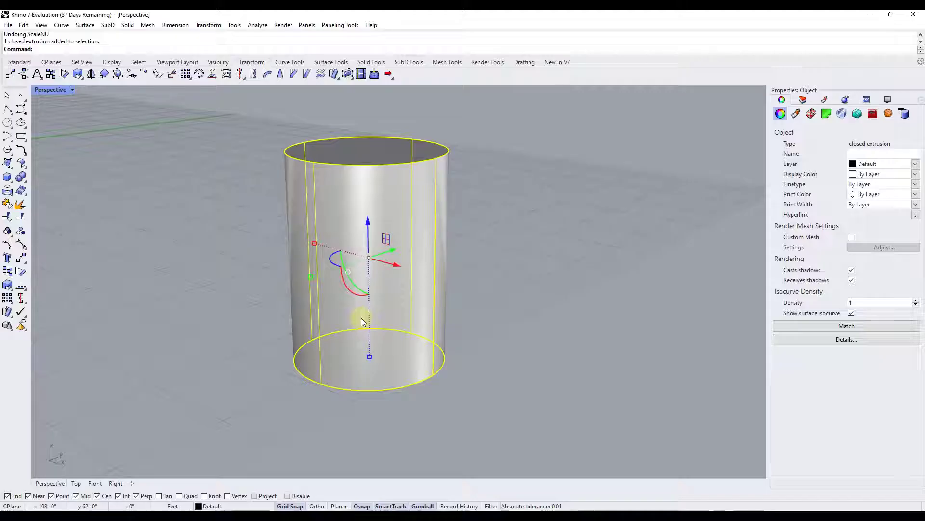
text(NU)
key(Return)
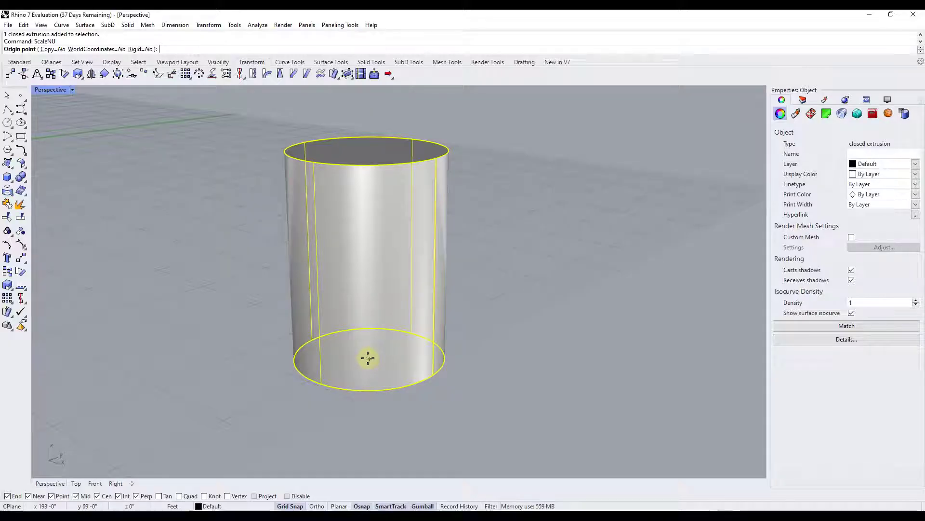
click(369, 358)
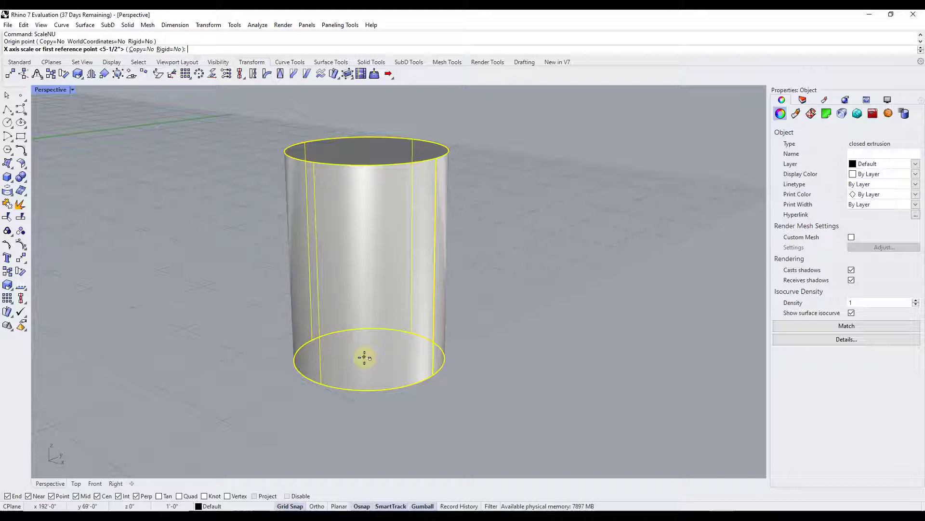
click(425, 378)
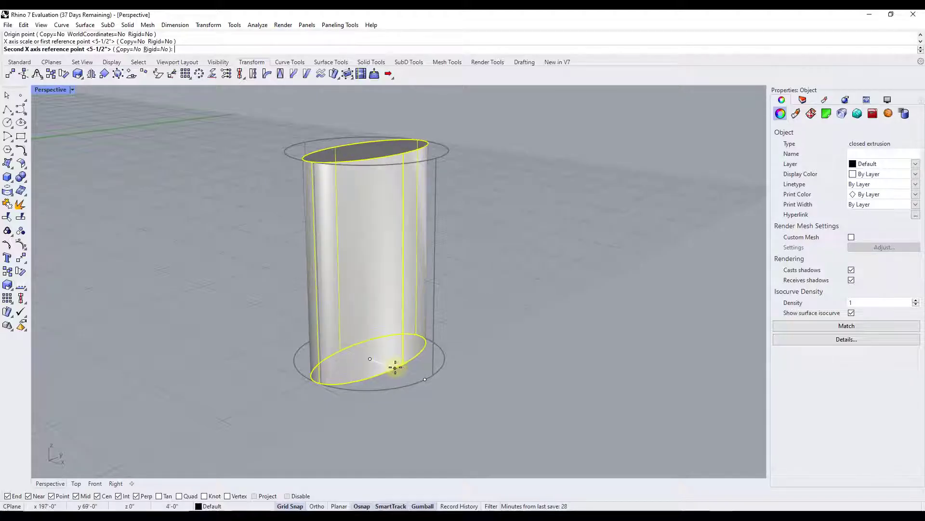
click(394, 367)
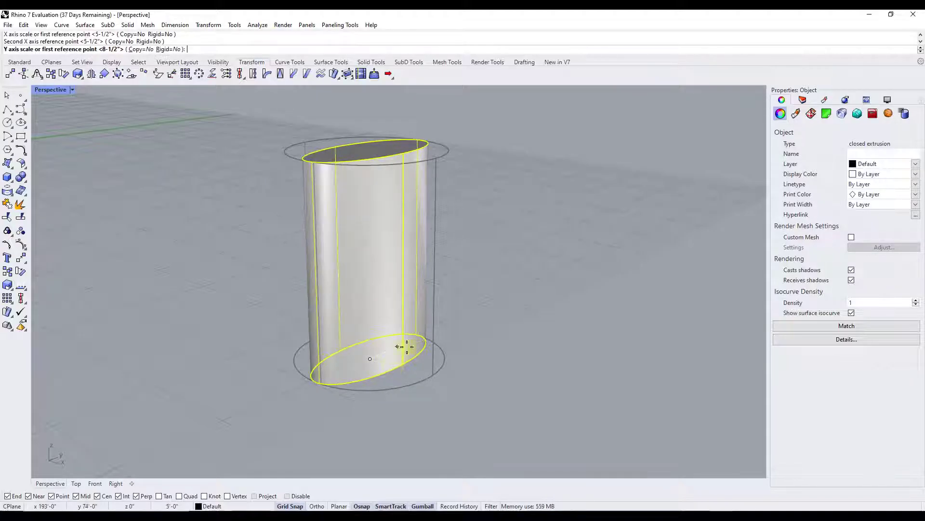
Reduce the cylinder slightly along Y and lower it to about two-thirds of its height, using its top centre as Z reference.
click(503, 298)
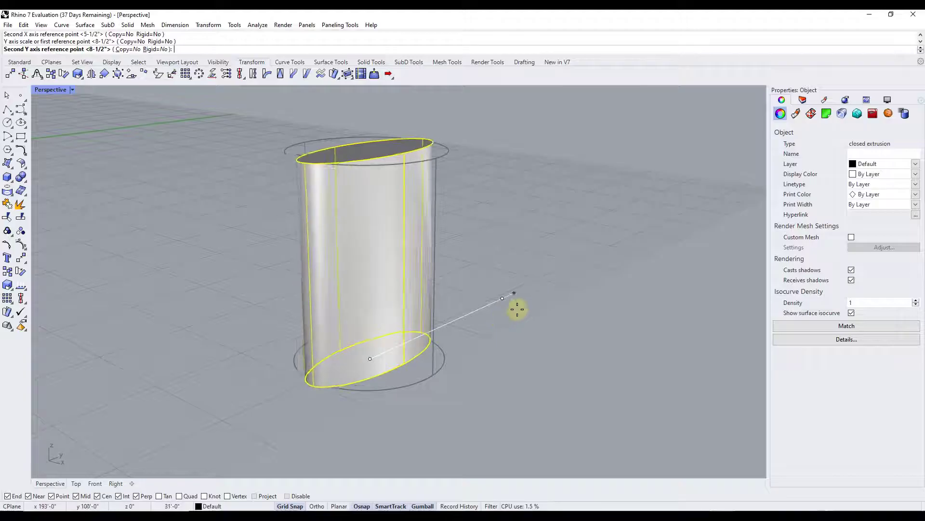
click(501, 320)
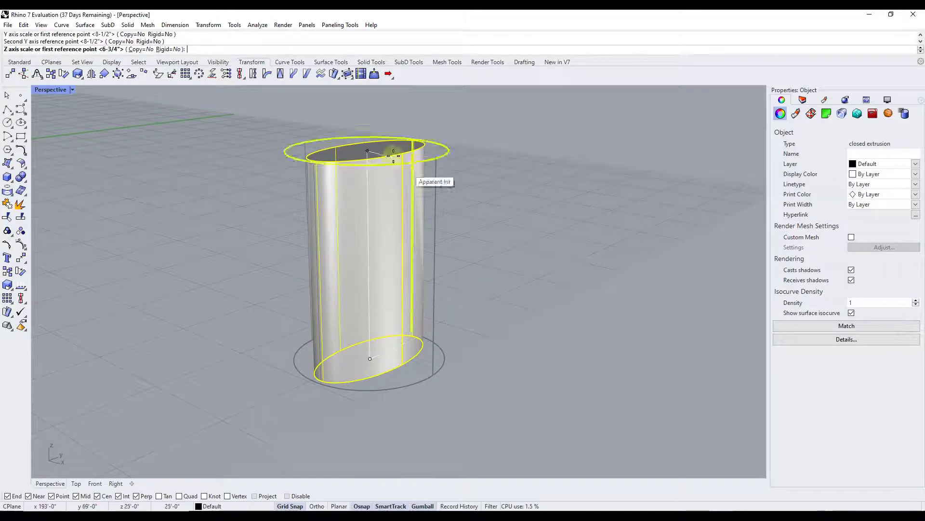
click(375, 149)
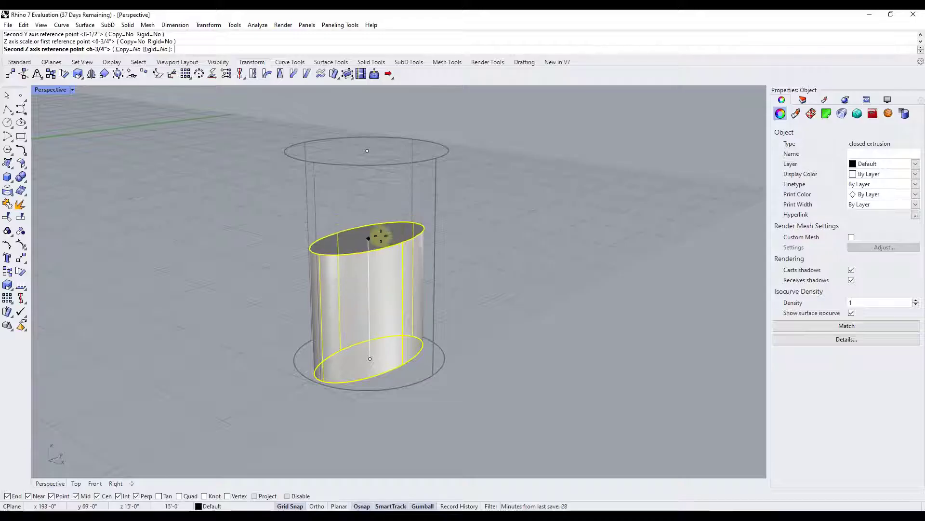
click(379, 227)
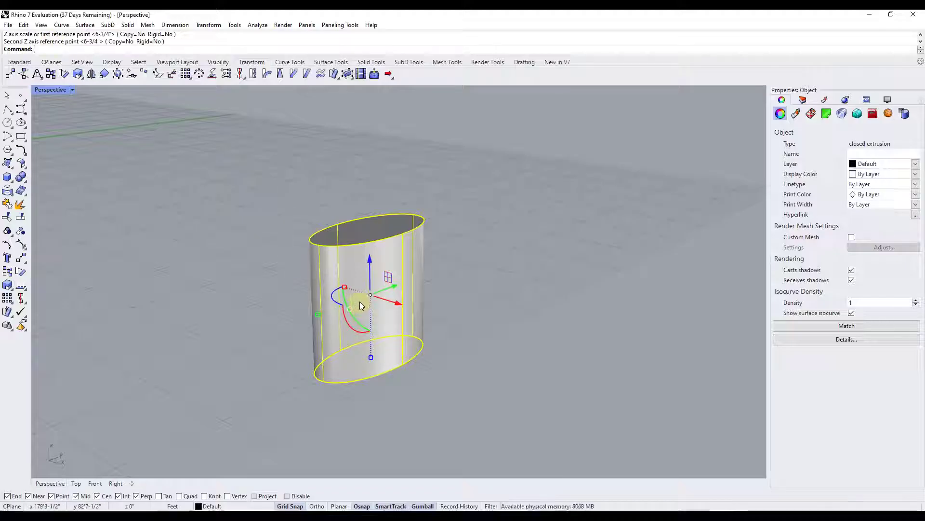
Deselect the cylinder, examine the circular array of tori, and show all four viewports with the Top view active.
scroll(388, 267, down, 3)
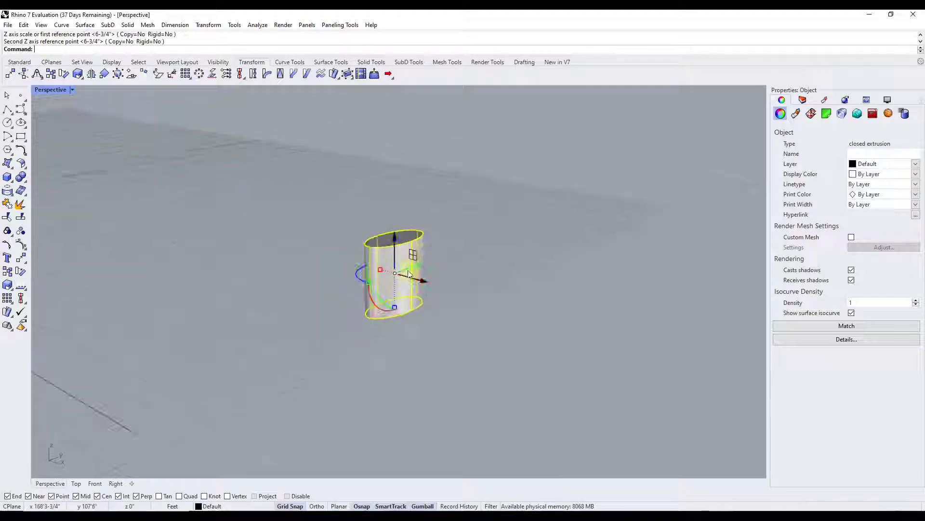
scroll(390, 266, up, 1)
scroll(400, 255, down, 5)
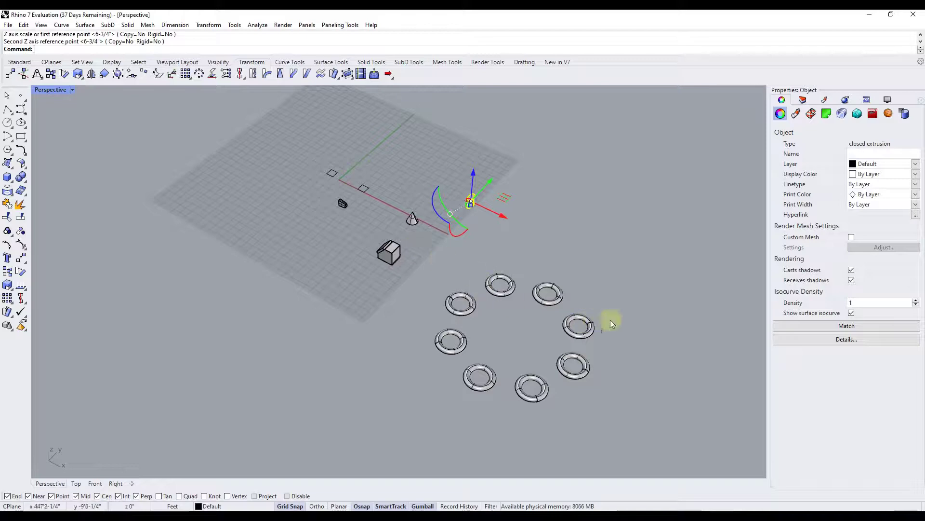
scroll(636, 352, up, 2)
click(667, 385)
scroll(622, 346, up, 4)
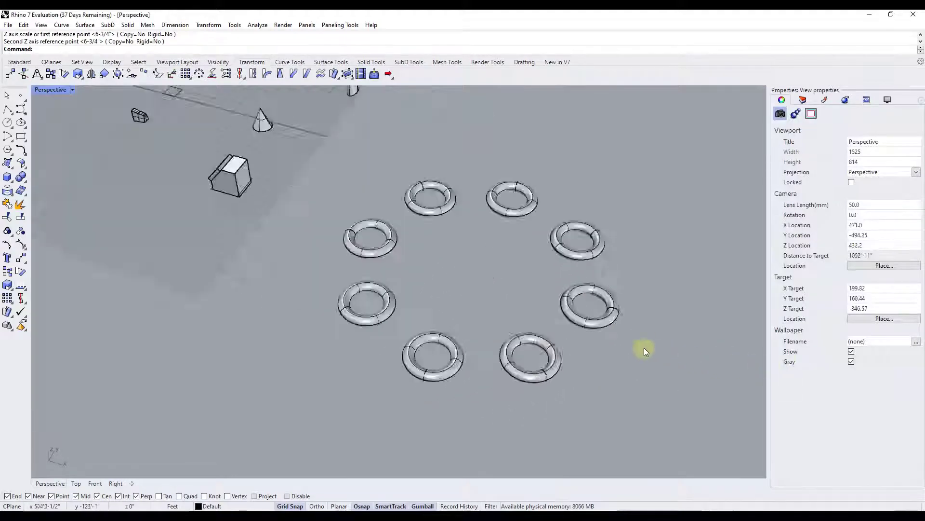
scroll(557, 310, up, 2)
scroll(541, 290, down, 3)
mouse_move(541, 289)
right_down()
mouse_move(548, 285)
mouse_move(527, 279)
right_up()
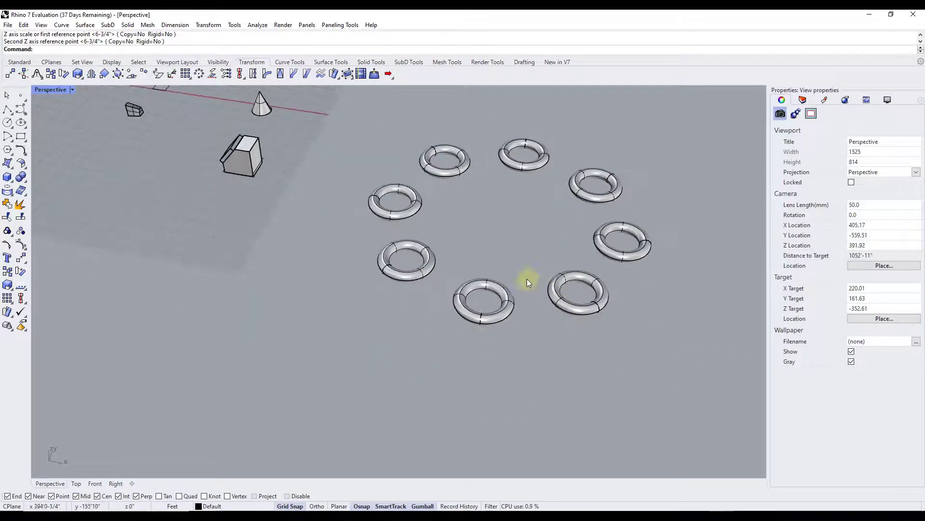
scroll(483, 261, down, 2)
scroll(565, 272, up, 2)
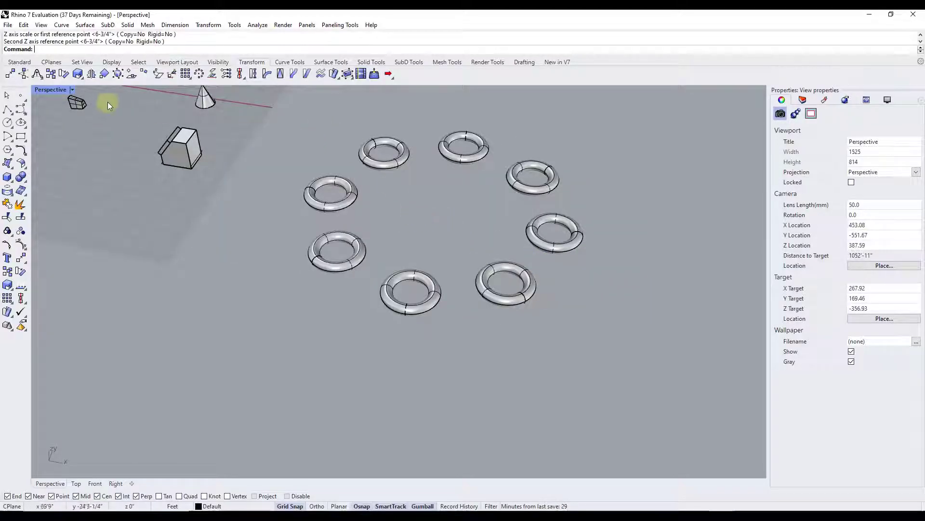
double_click(53, 90)
click(178, 195)
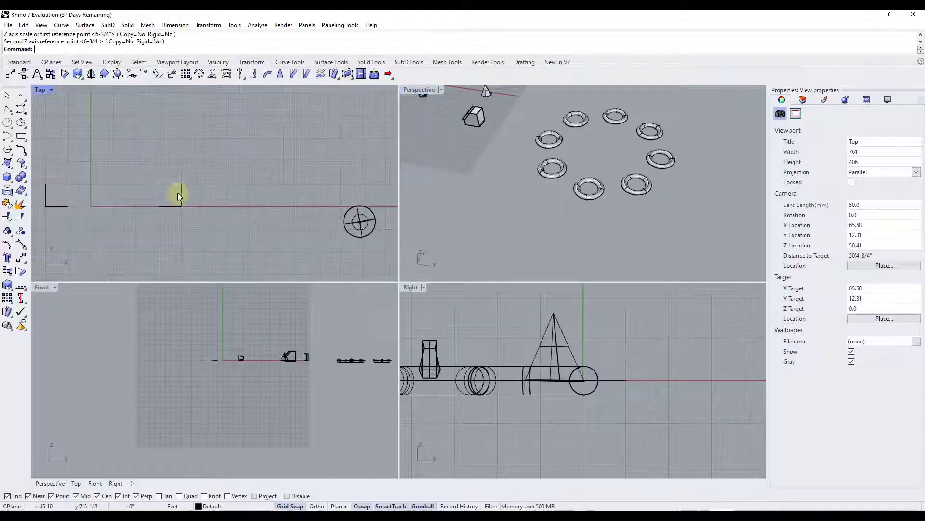
Run ScalePositions on the eight tori, with the origin at the ring's centre and the first reference point on the +X torus's inner edge.
scroll(179, 191, down, 3)
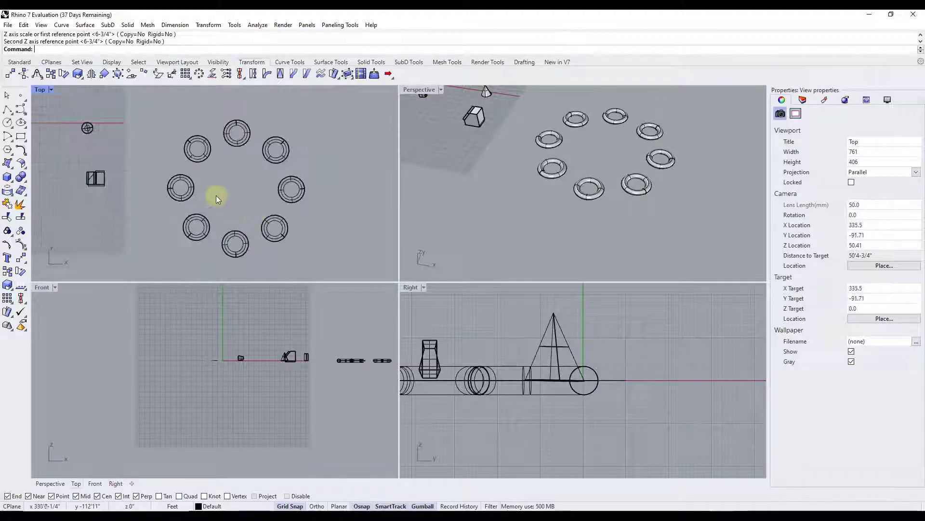
scroll(253, 229, up, 2)
scroll(255, 202, down, 2)
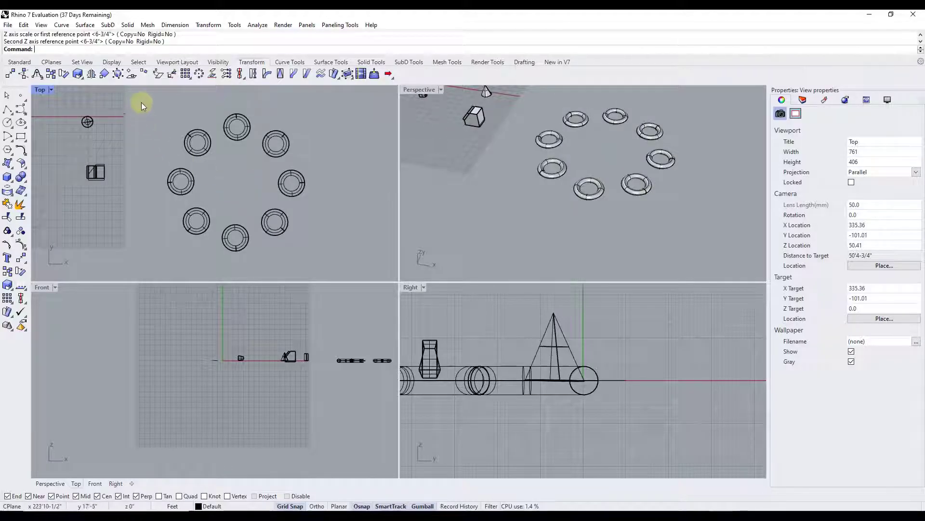
drag(141, 102, 342, 267)
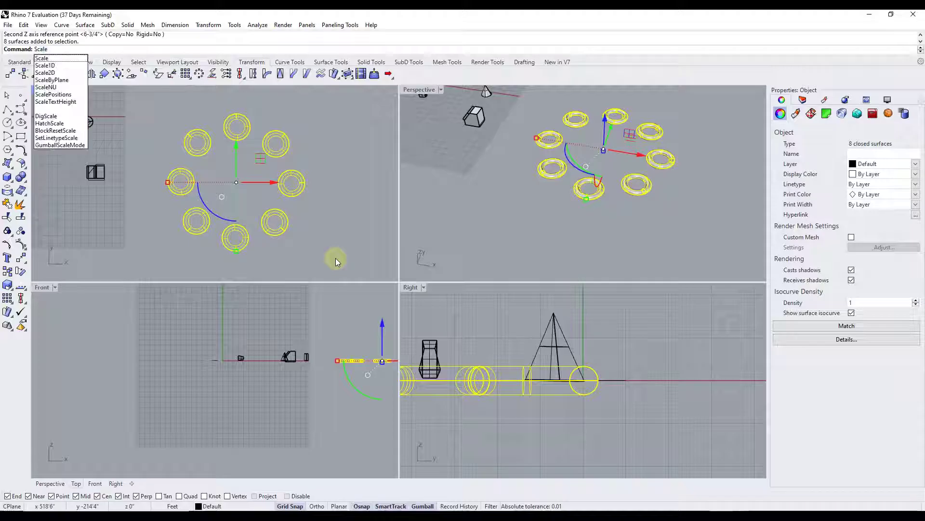
text(Positions)
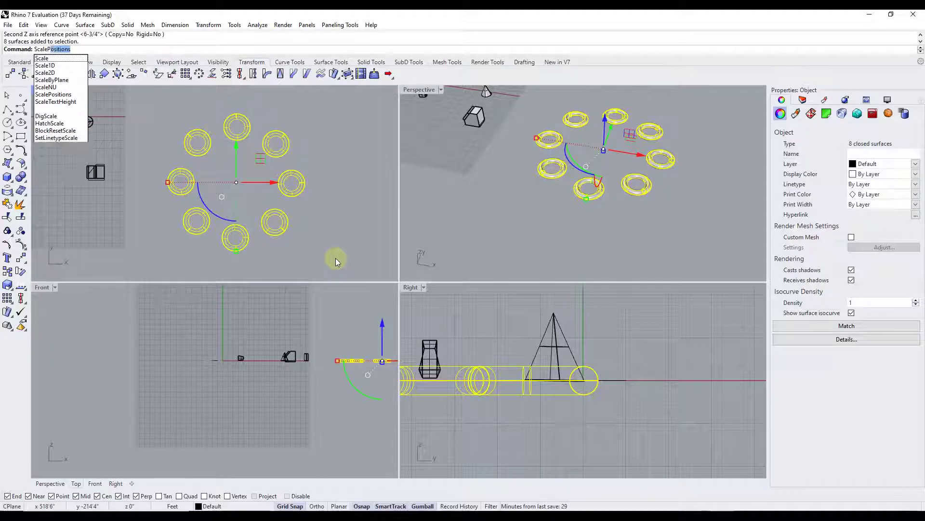
key(Return)
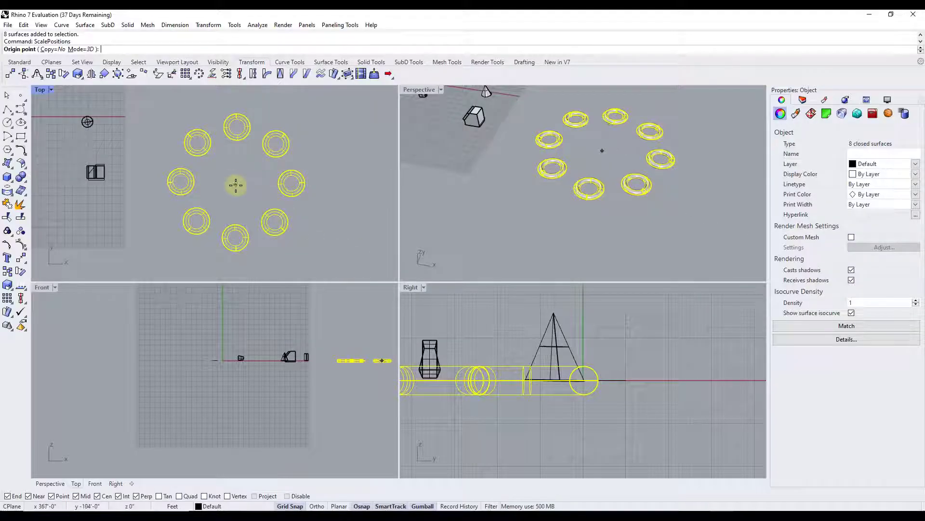
mouse_move(194, 180)
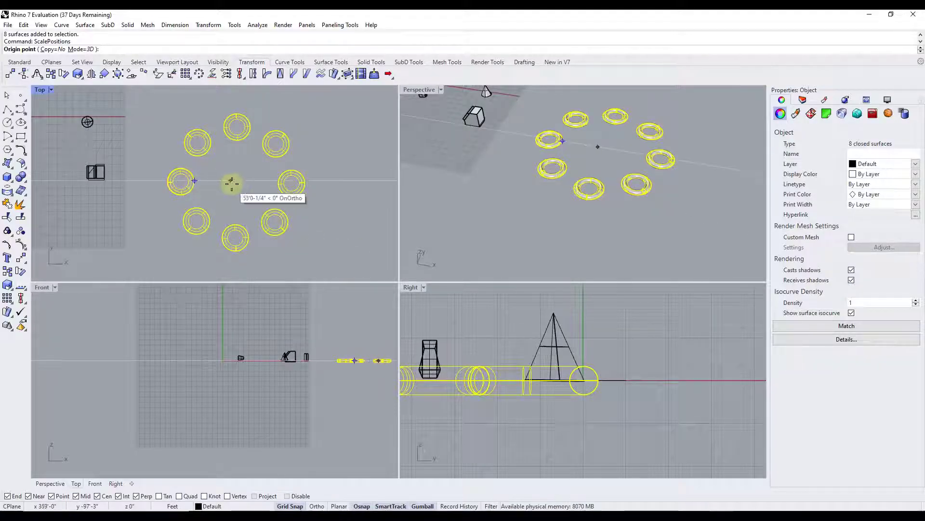
mouse_move(238, 140)
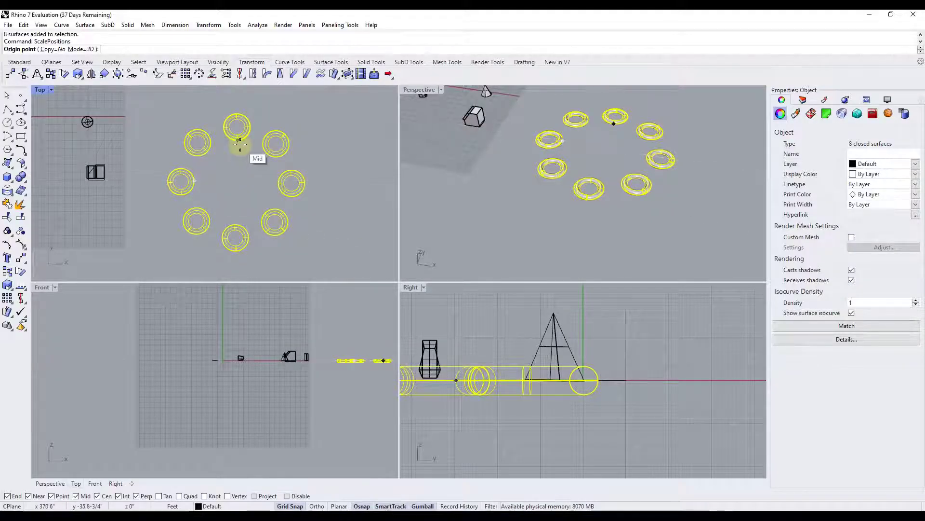
click(237, 181)
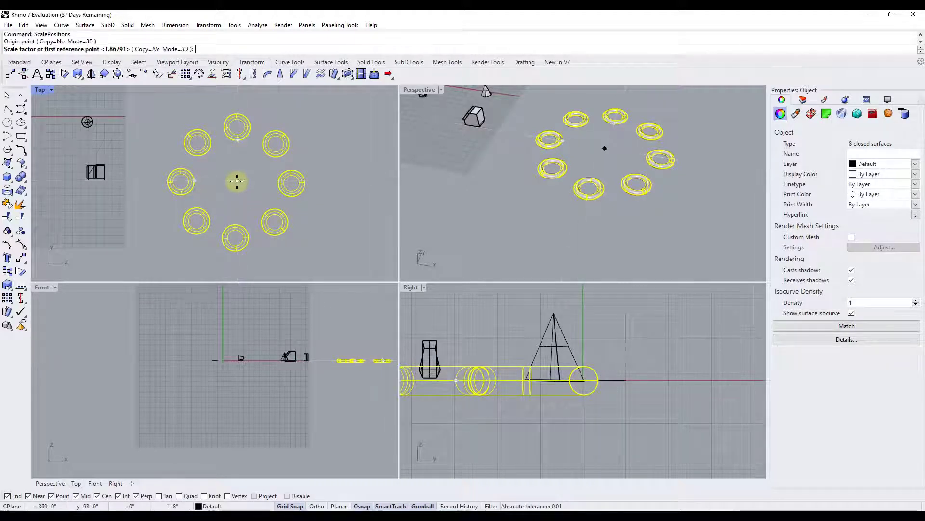
click(279, 184)
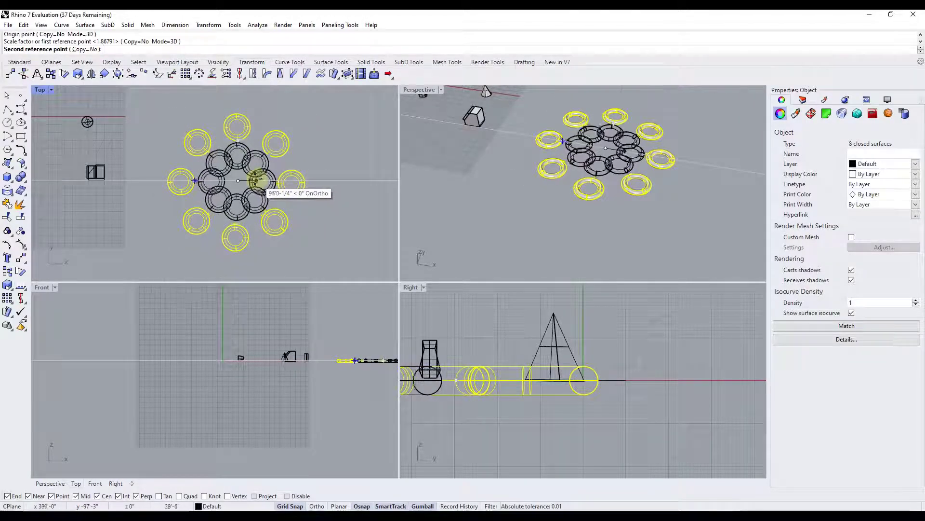
Enable copying and place two scaled-position copies of the ring, one overlapping near the centre and one spread outside the original tori.
click(84, 50)
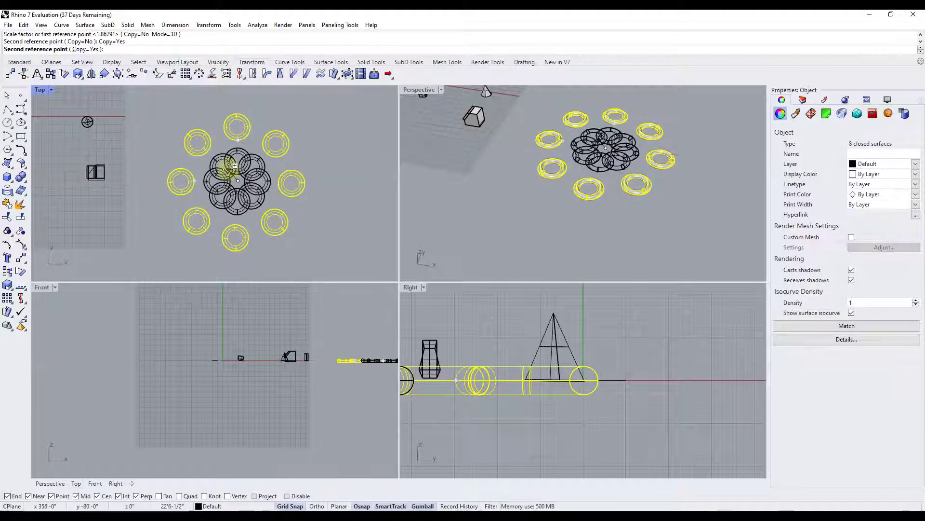
click(234, 165)
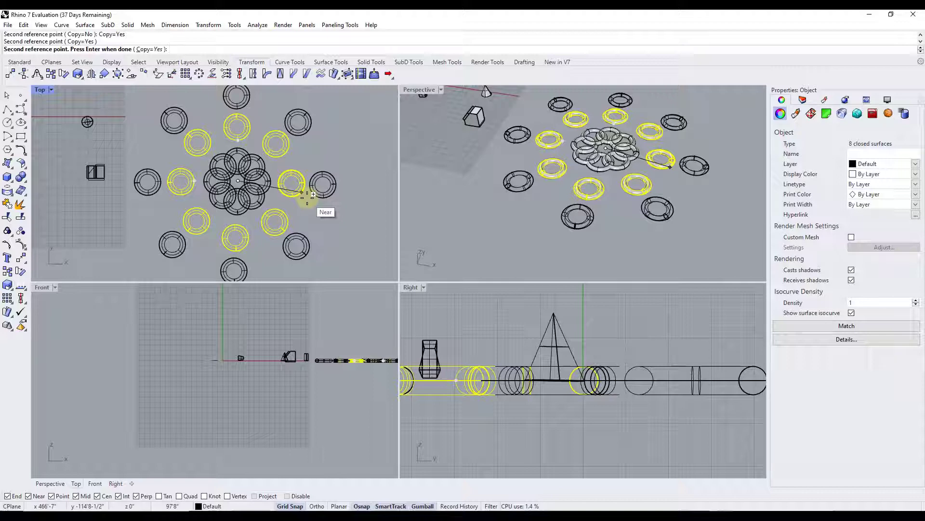
click(303, 194)
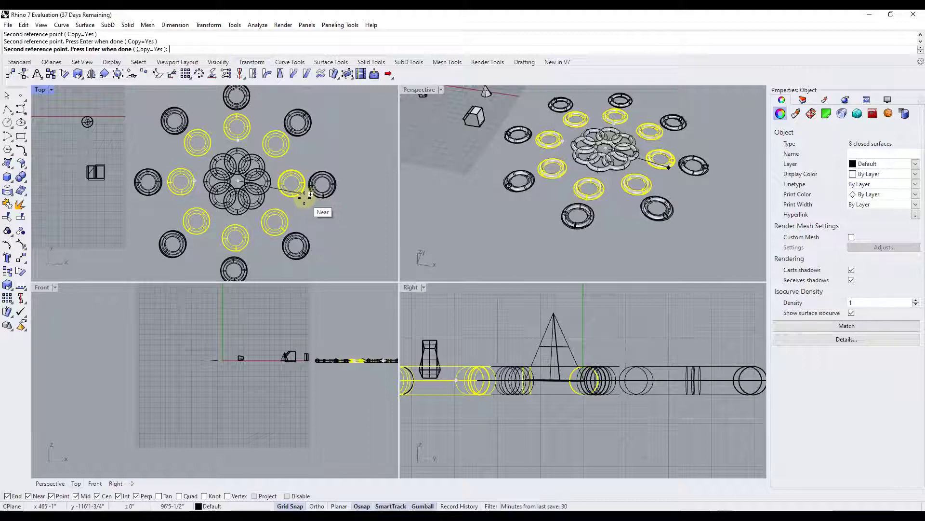
key(Return)
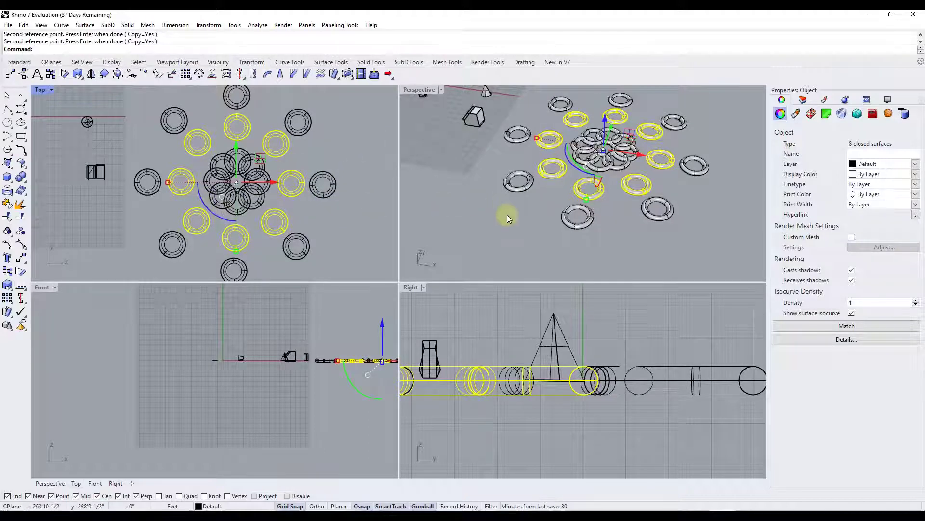
Deselect the tori and examine the three concentric rings from above in the Perspective view.
click(517, 232)
right_drag(519, 232, 554, 201)
scroll(554, 200, up, 4)
scroll(554, 198, down, 5)
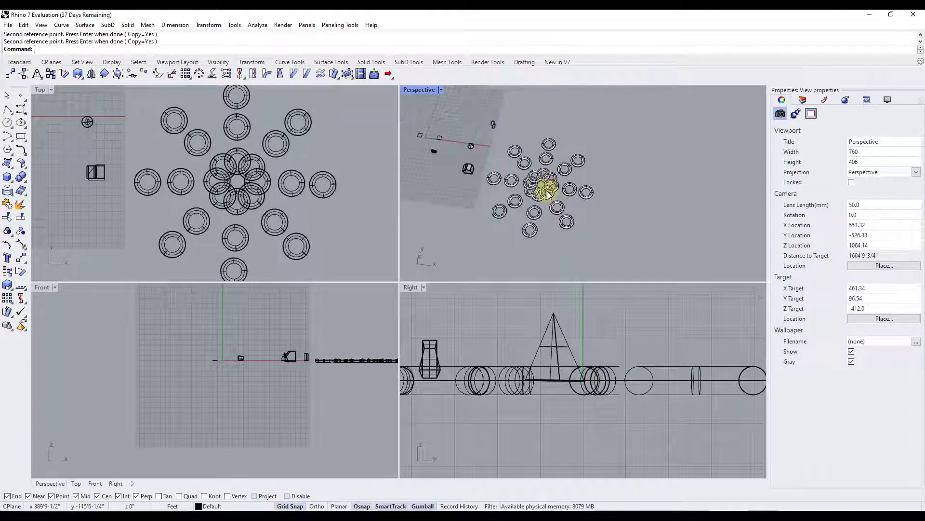
scroll(549, 193, up, 3)
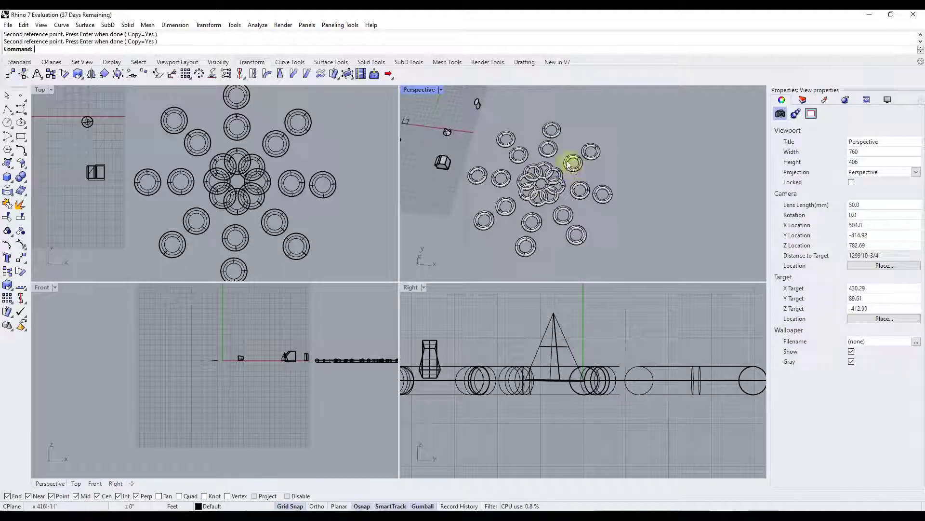
scroll(544, 192, down, 1)
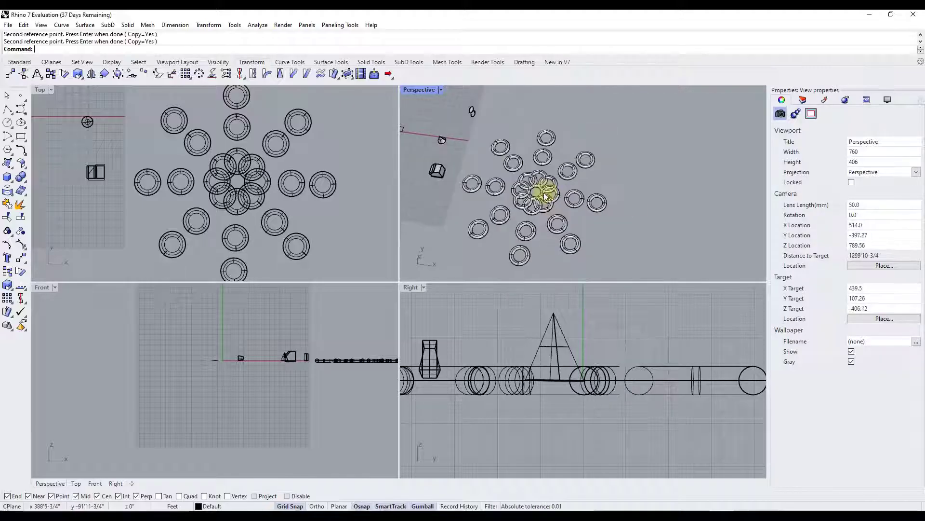